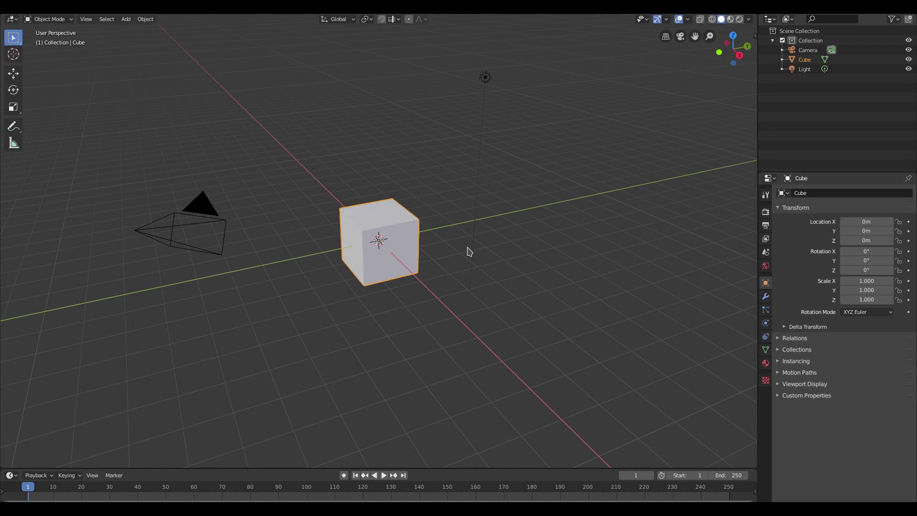
- Delete the default cube, centre the camera and tilt it 90° around X
key(Delete)
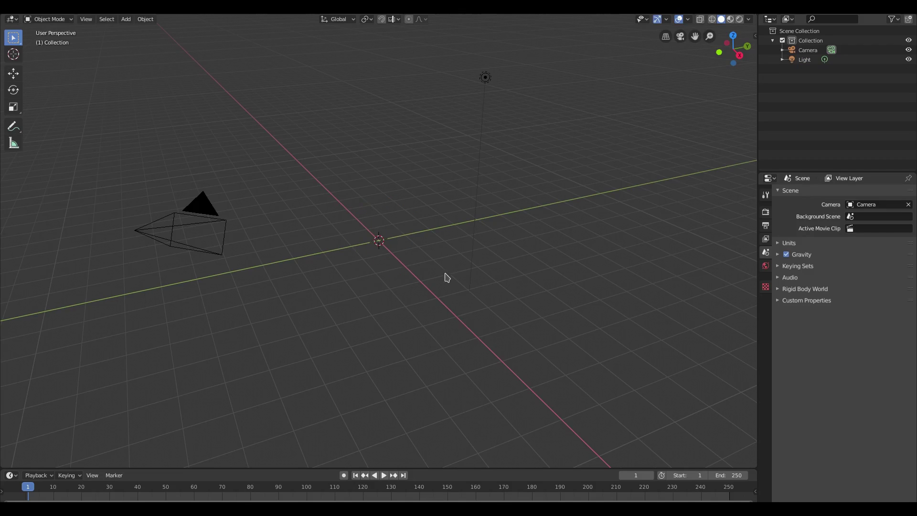
mouse_move(453, 279)
middle_down()
mouse_move(463, 281)
mouse_move(323, 213)
middle_up()
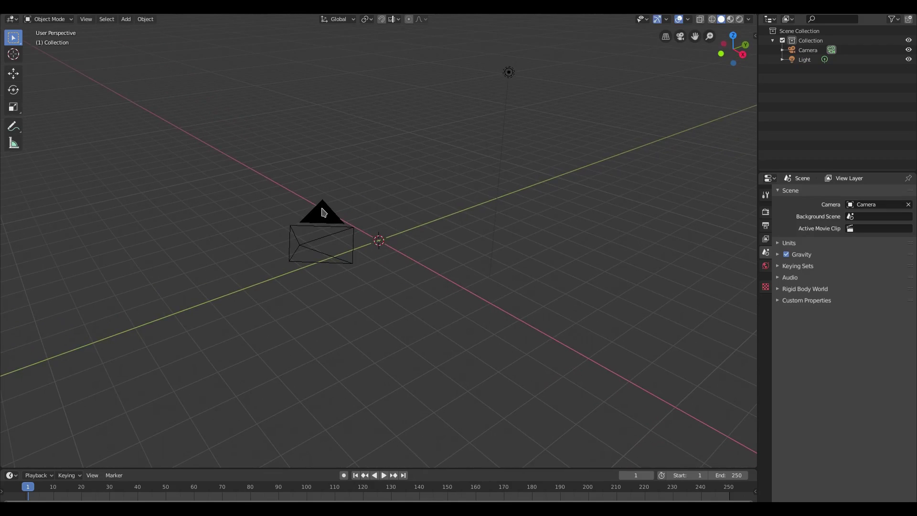
click(323, 213)
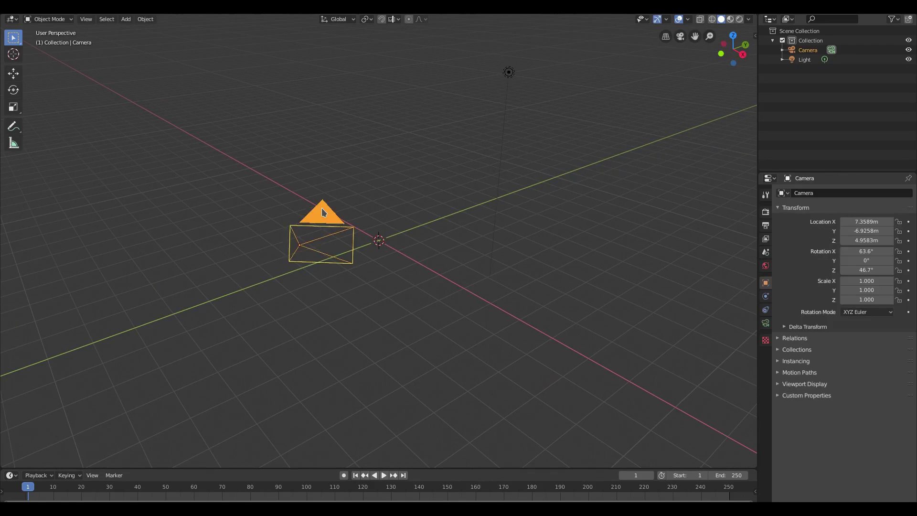
key(alt+g)
key(alt+r)
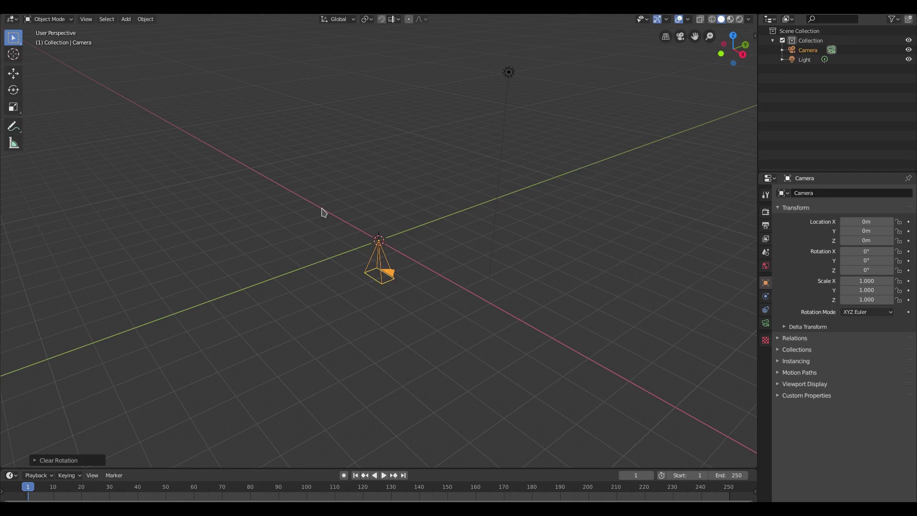
text(rx)
text(90)
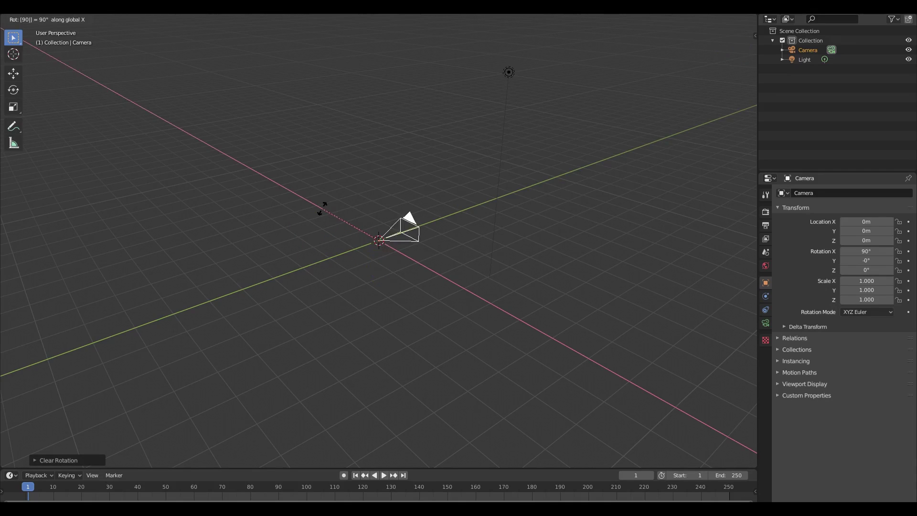
key(Return)
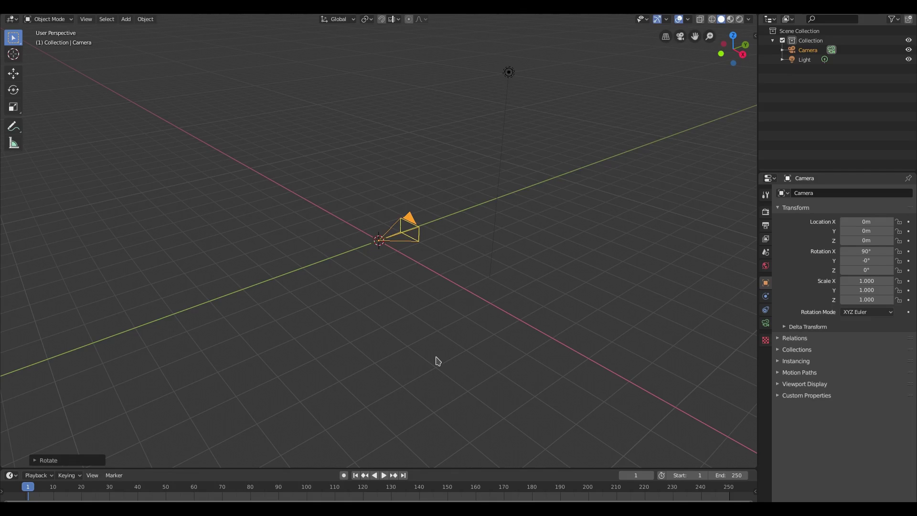
- Move the camera about 8 m back along Y and check its view
middle_drag(440, 358, 565, 352)
key(g)
key(y)
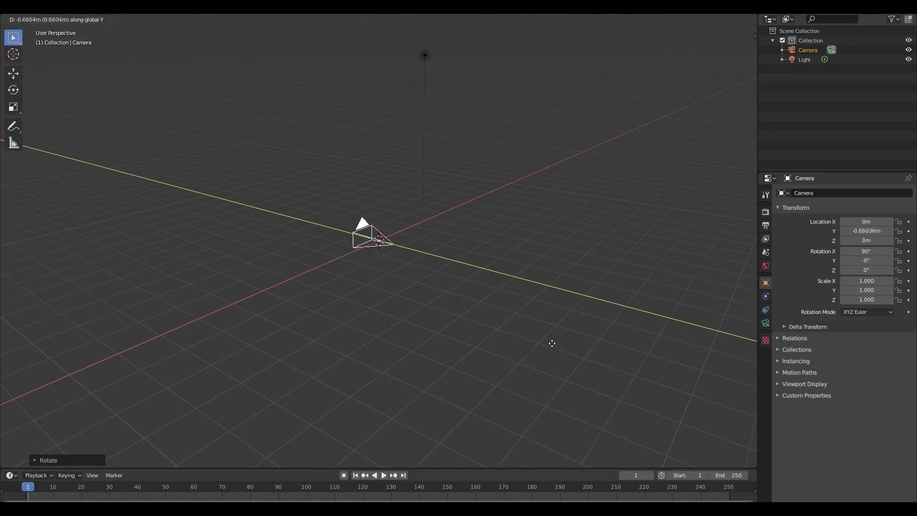
click(2, 413)
key(KP_0)
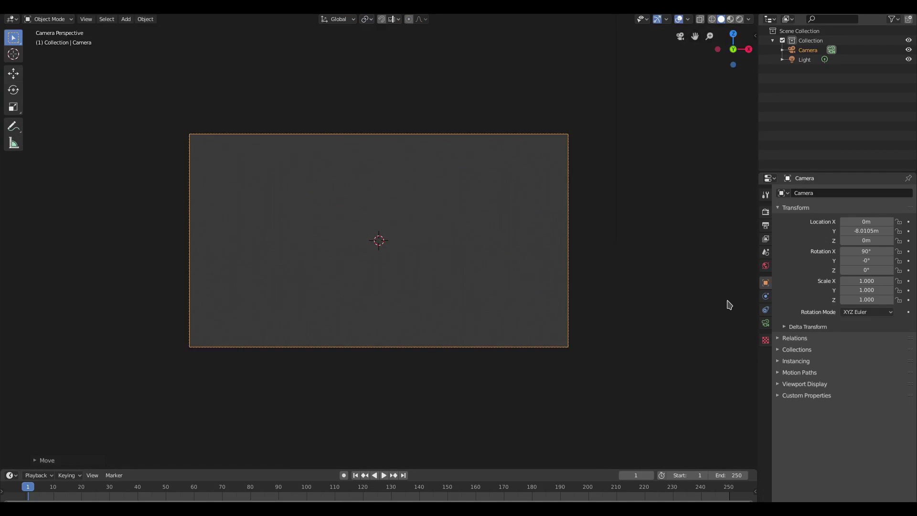
key(KP_0)
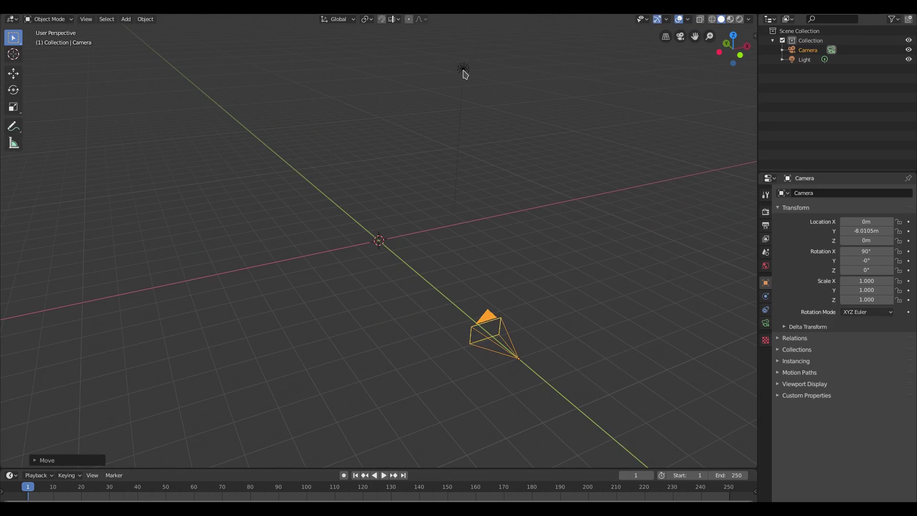
- Clear the light's location and rotation, then look through the camera with it selected
click(464, 70)
key(alt+g)
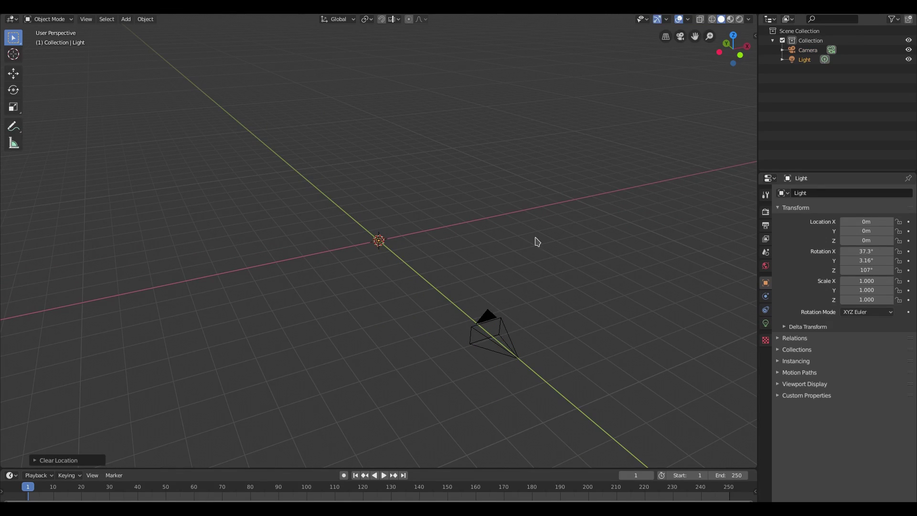
key(alt+r)
key(KP_0)
click(477, 138)
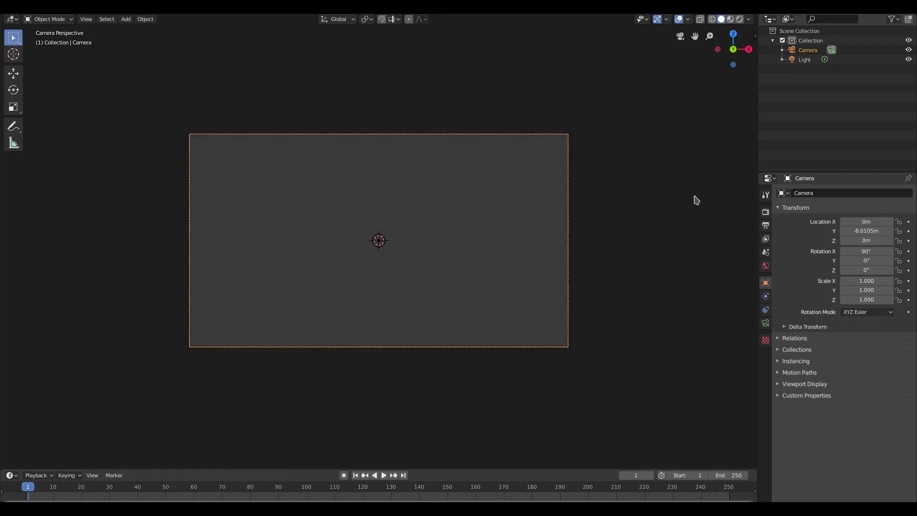
- Set the render resolution to 2000 × 2000 px
click(766, 323)
click(766, 225)
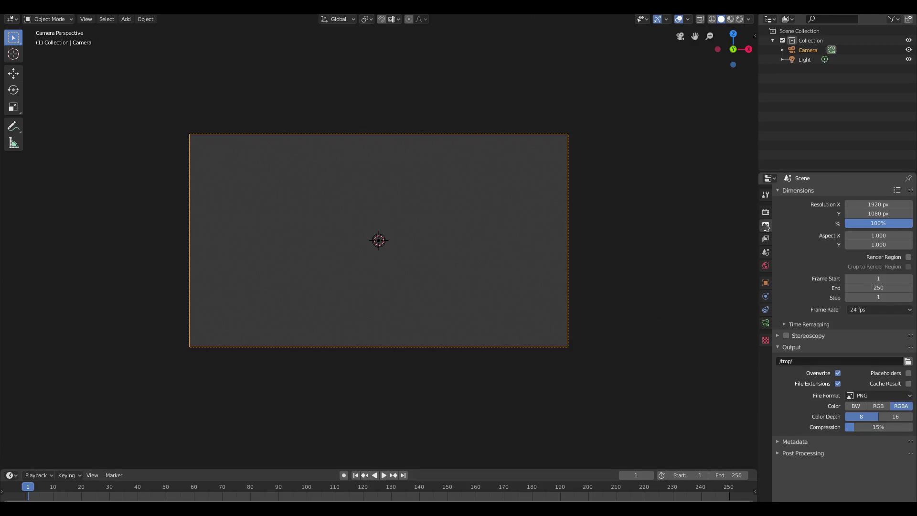
click(879, 204)
text(2000)
key(Return)
click(876, 213)
text(2)
key(Return)
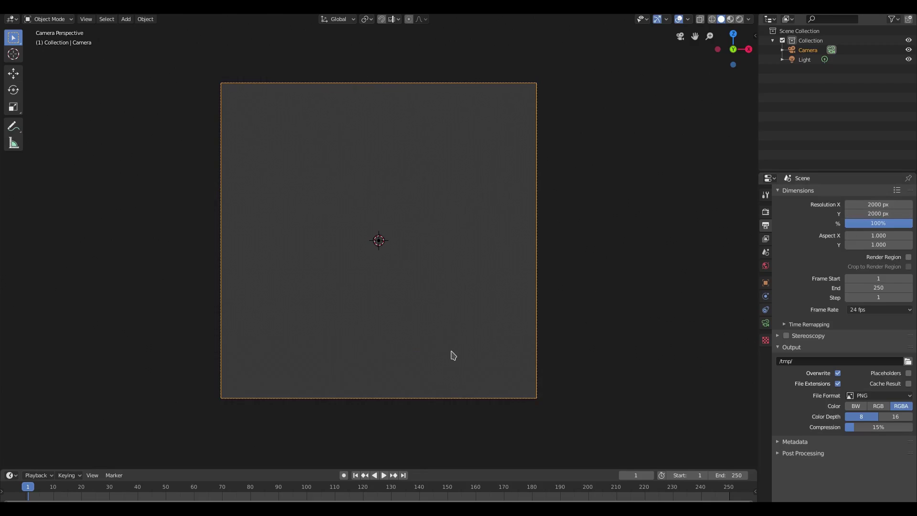
- Split the viewport into two equal 3D views, one with Rendered shading zoomed in
click(379, 241)
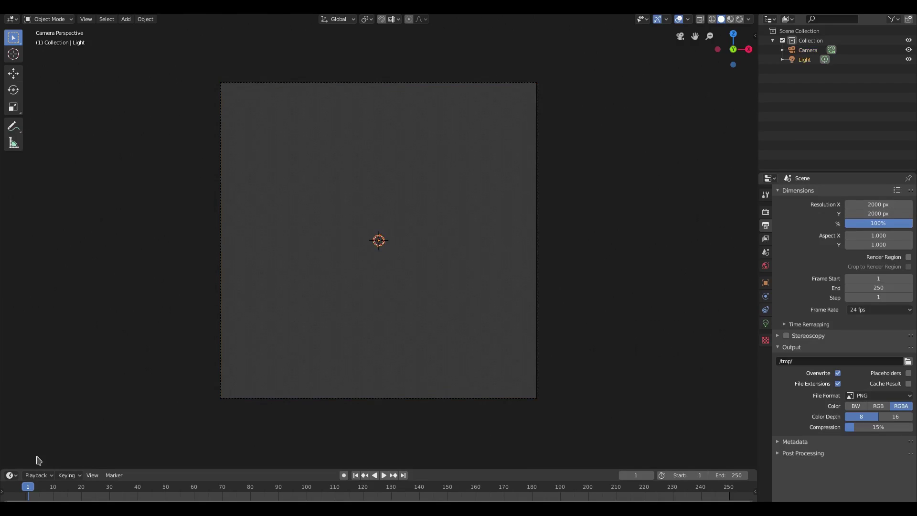
drag(2, 44, 216, 44)
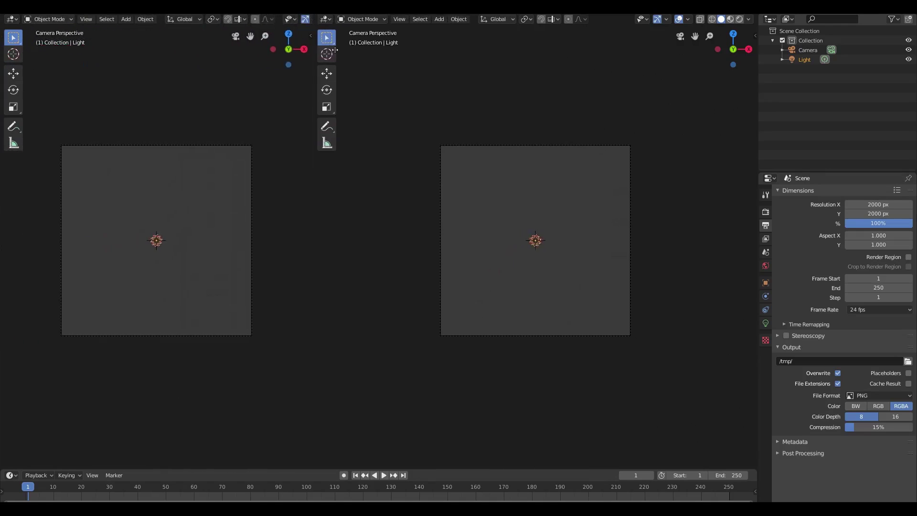
drag(216, 44, 345, 67)
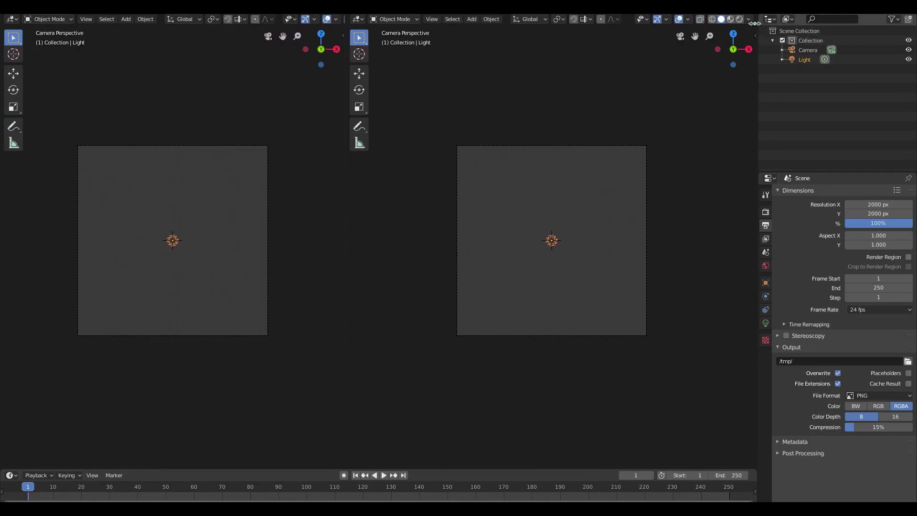
click(740, 19)
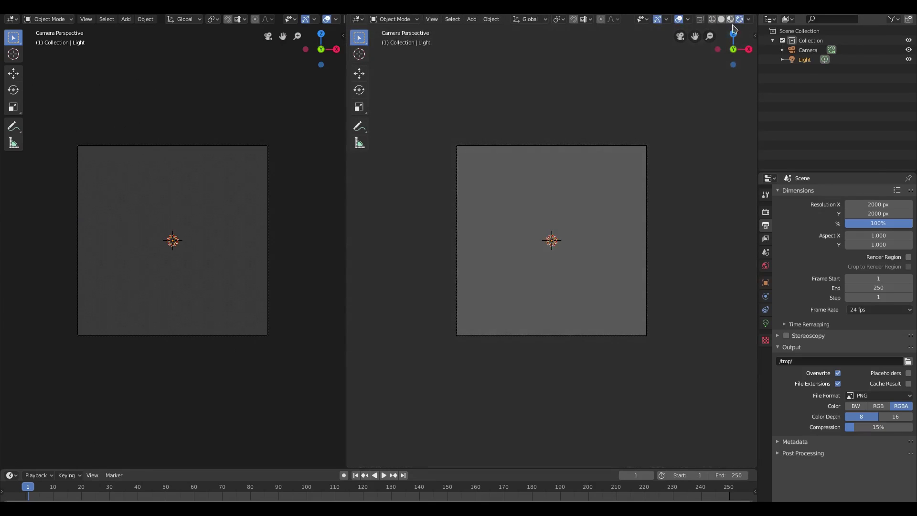
scroll(613, 264, up, 2)
click(11, 19)
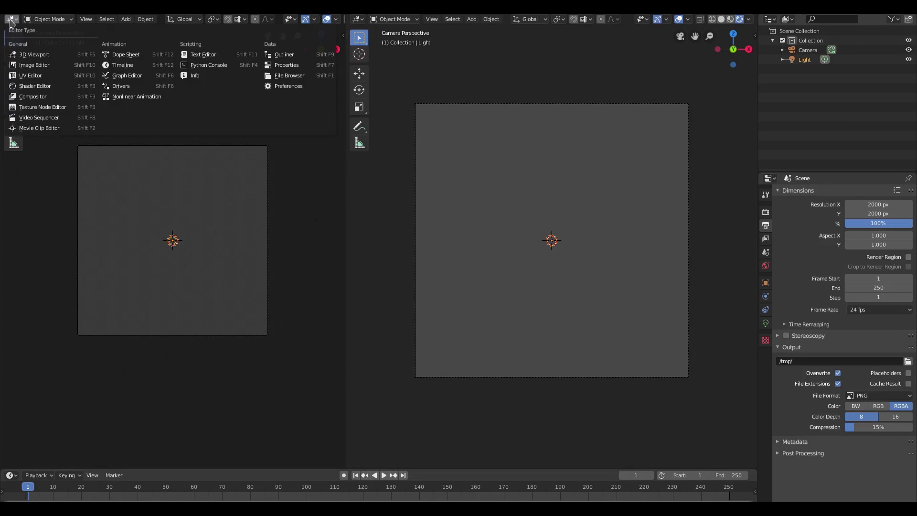
- Turn the left area into a Shader Editor showing the World node tree
click(40, 88)
click(57, 21)
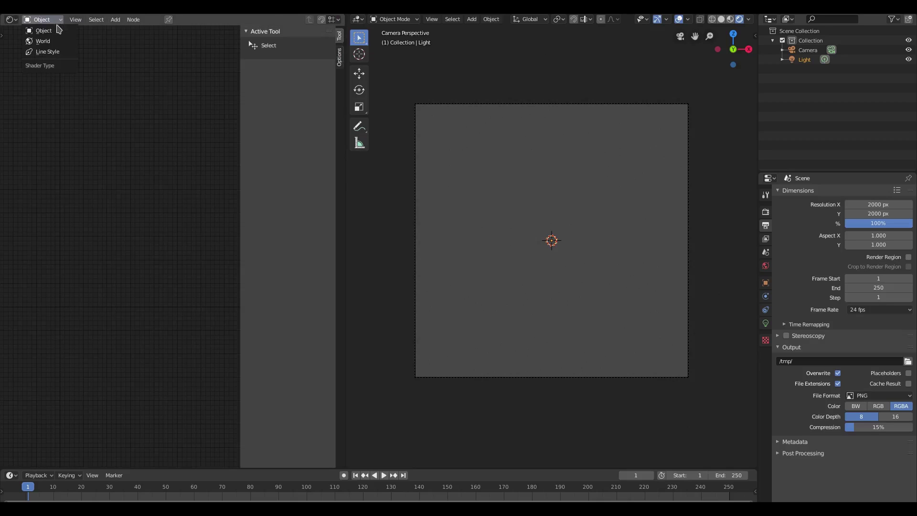
click(57, 41)
key(n)
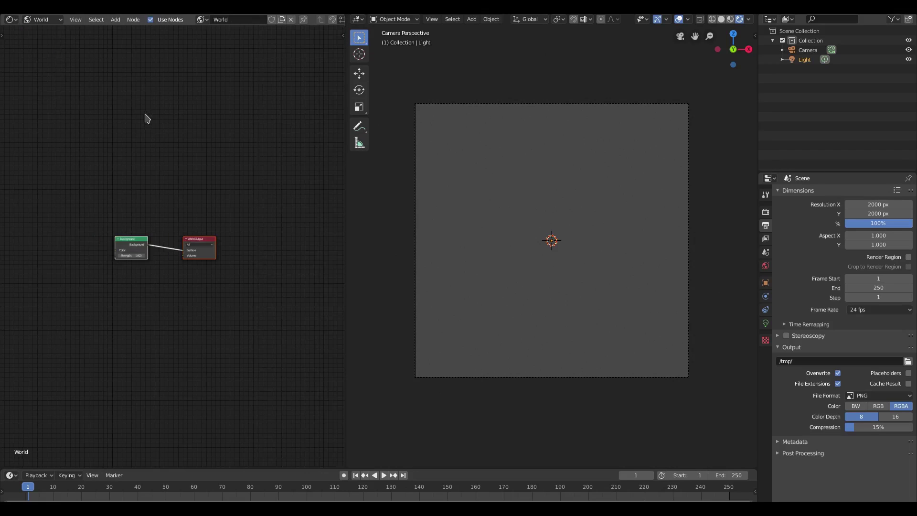
scroll(178, 332, up, 3)
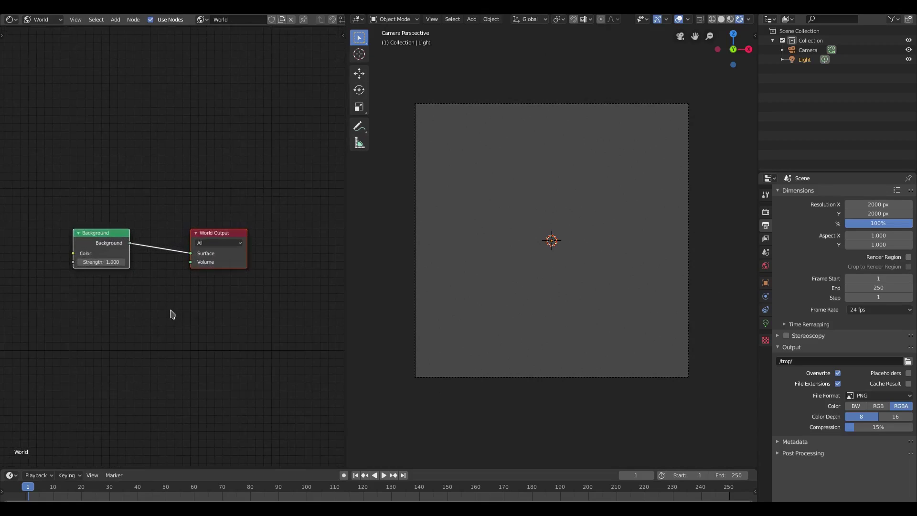
middle_drag(172, 314, 191, 276)
- Add a Volume Scatter node and link it to the World Output's Volume input
key(shift+a)
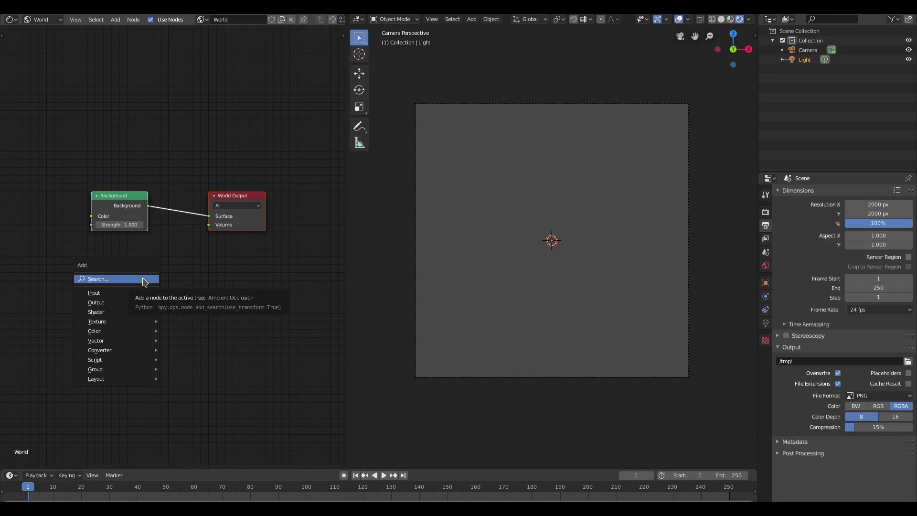
click(144, 280)
text(vol)
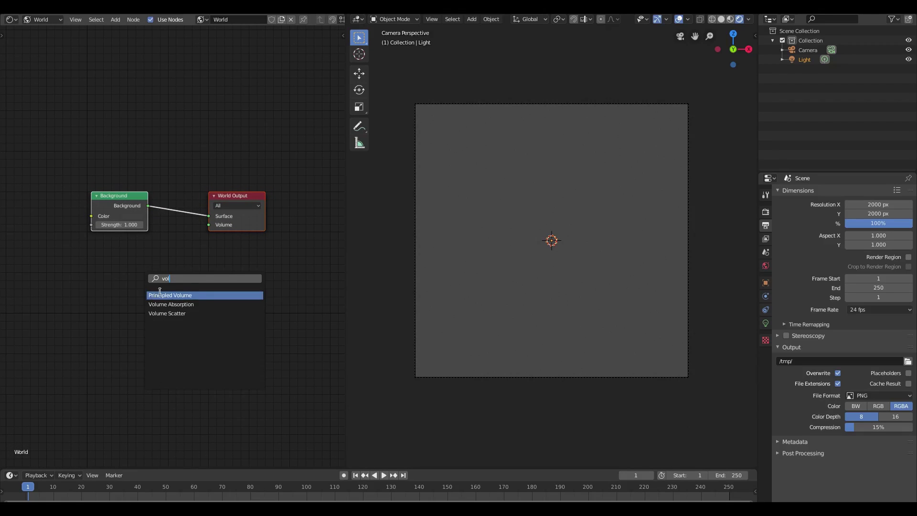
click(168, 314)
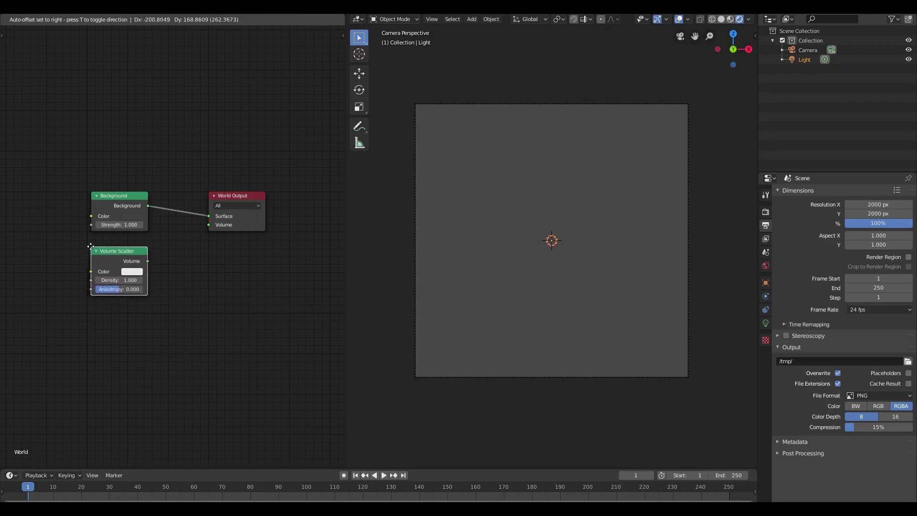
click(90, 247)
drag(149, 265, 213, 228)
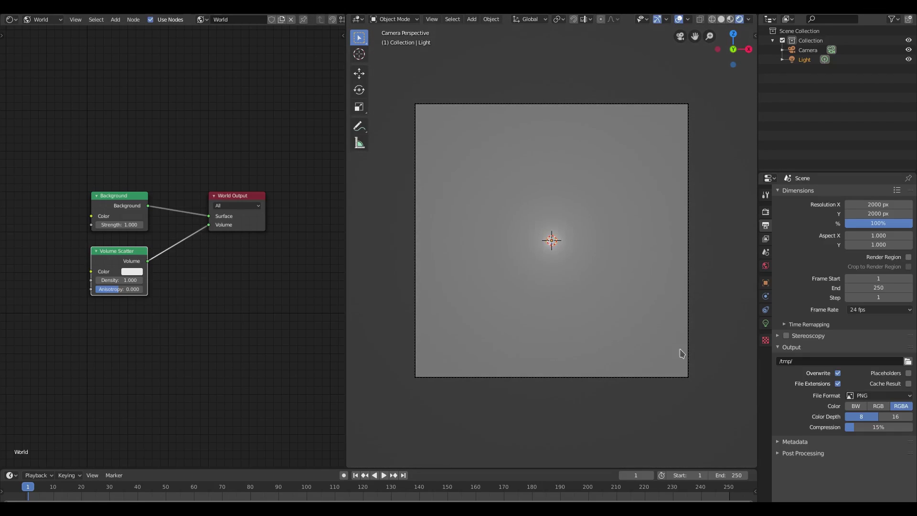
key(g)
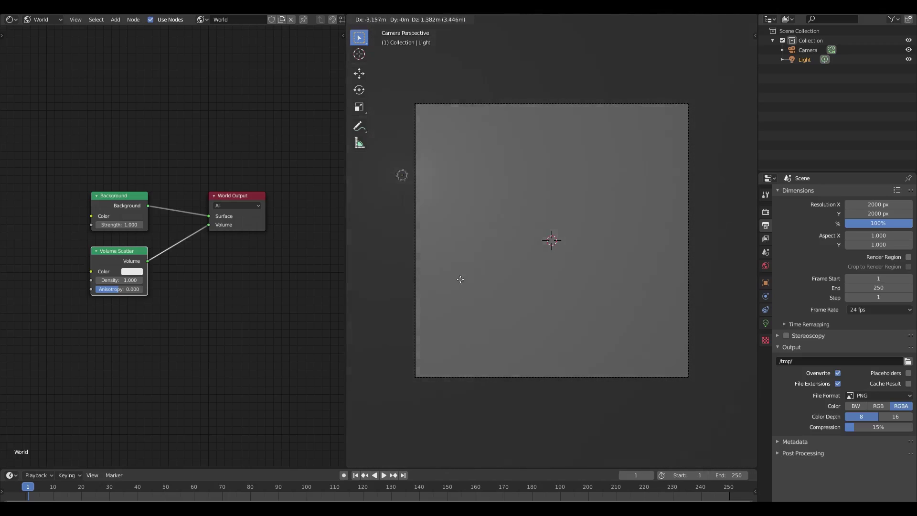
key(Escape)
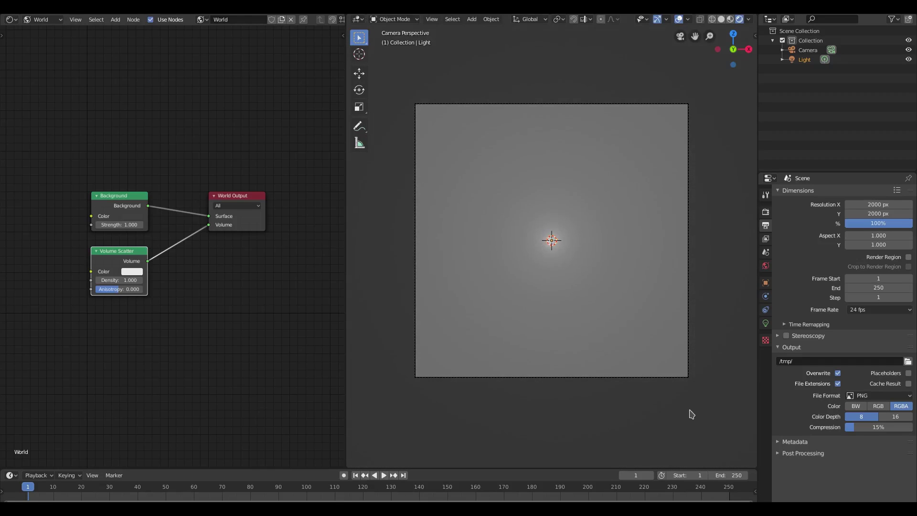
- Set the camera passepartout opacity to 1.0 and start moving the point light
click(688, 376)
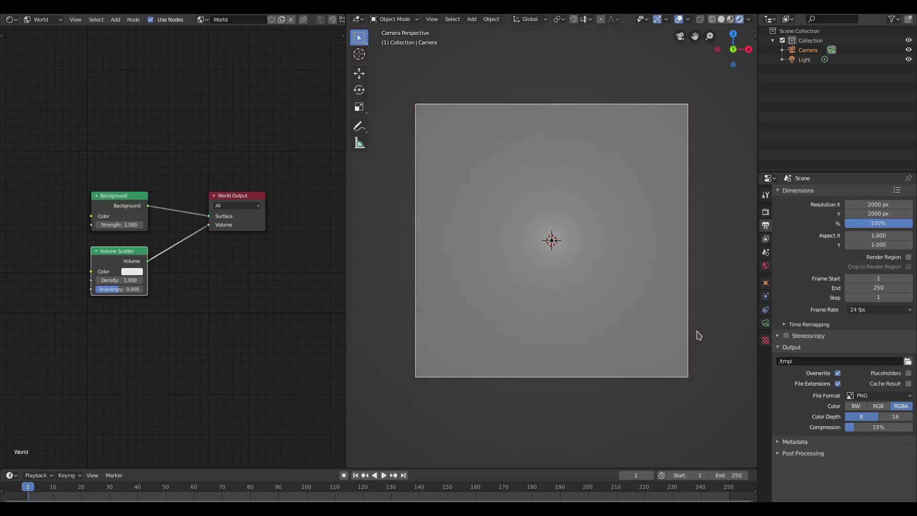
click(766, 325)
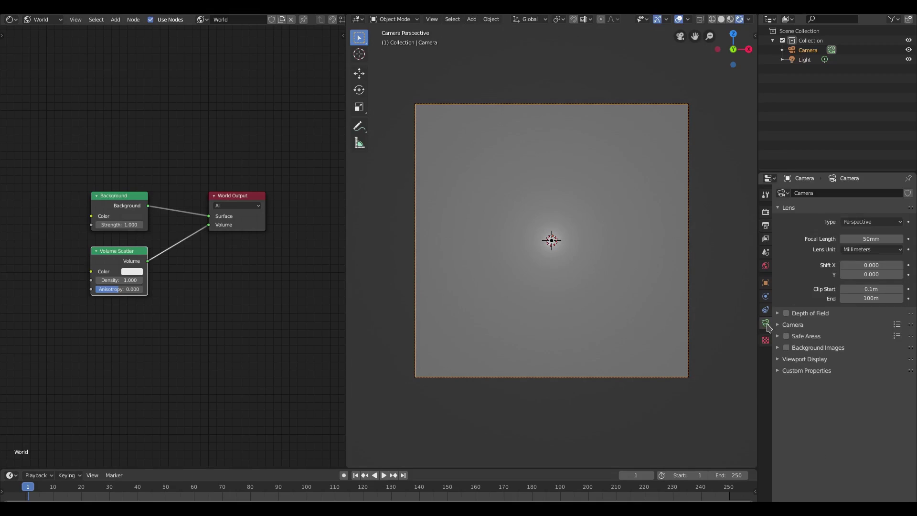
click(789, 361)
click(785, 429)
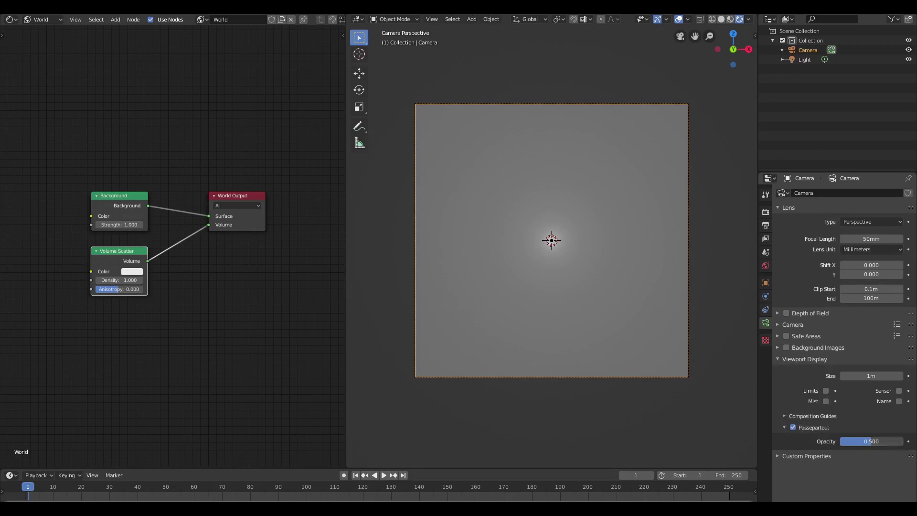
drag(872, 441, 910, 441)
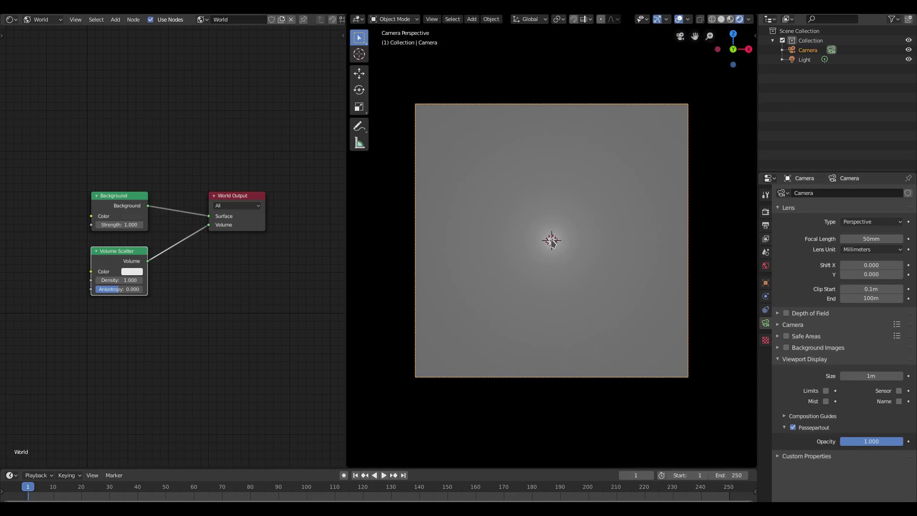
click(552, 241)
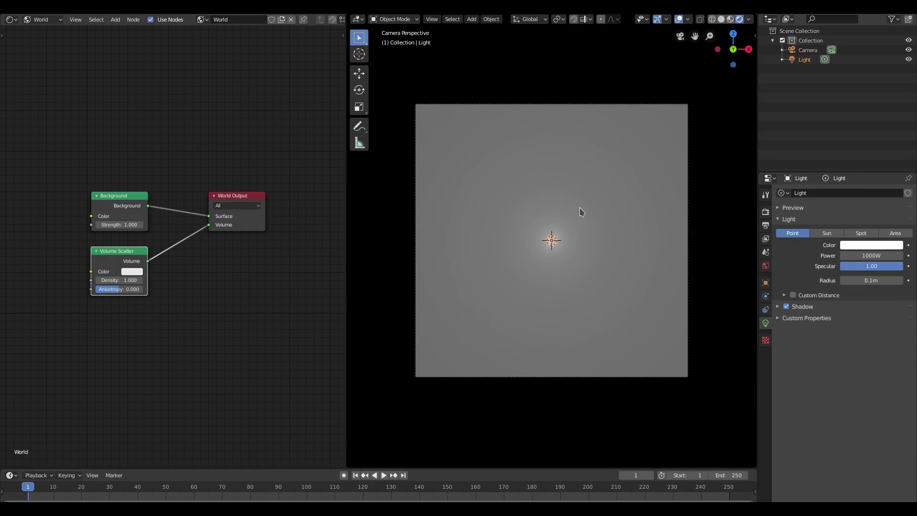
key(g)
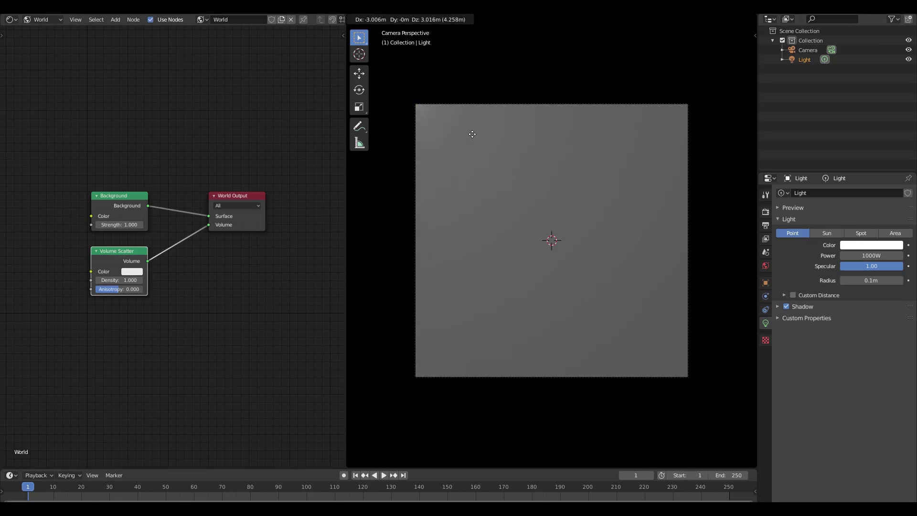
- Place the light near the frame's upper-left corner and tint it blue
click(472, 134)
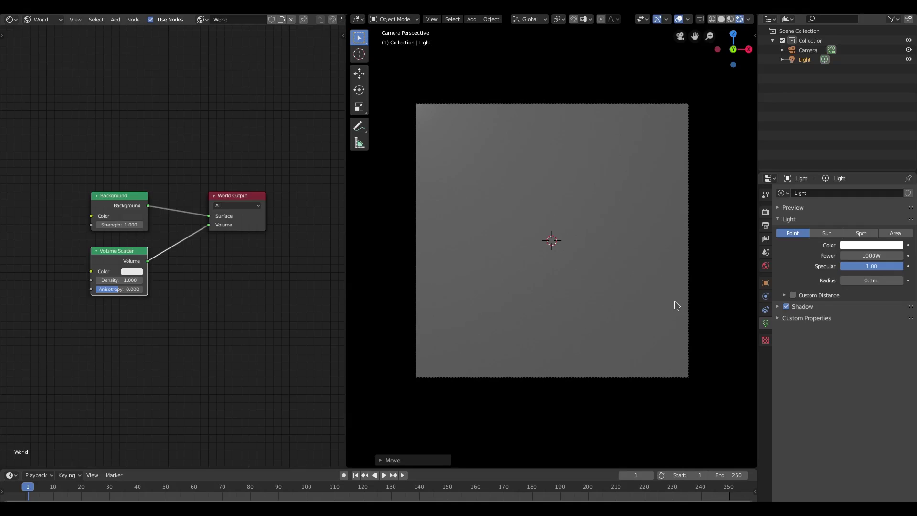
click(873, 245)
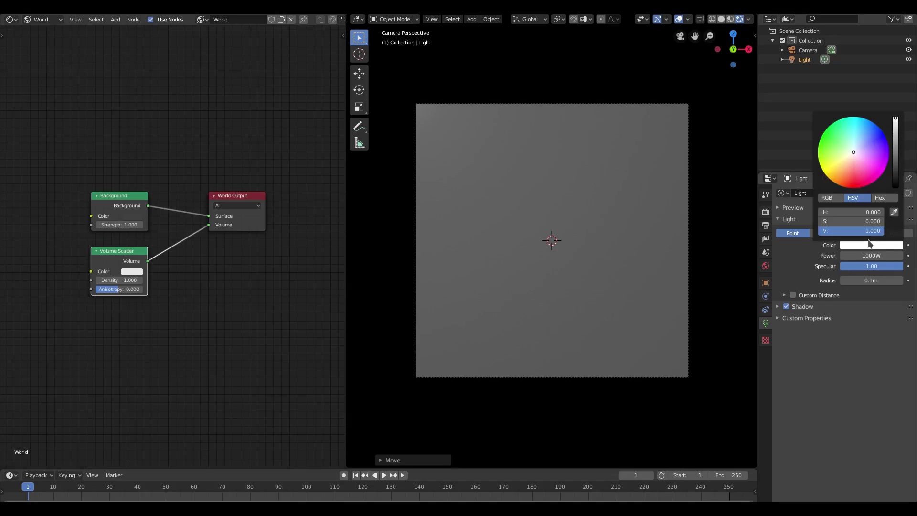
drag(869, 145, 864, 127)
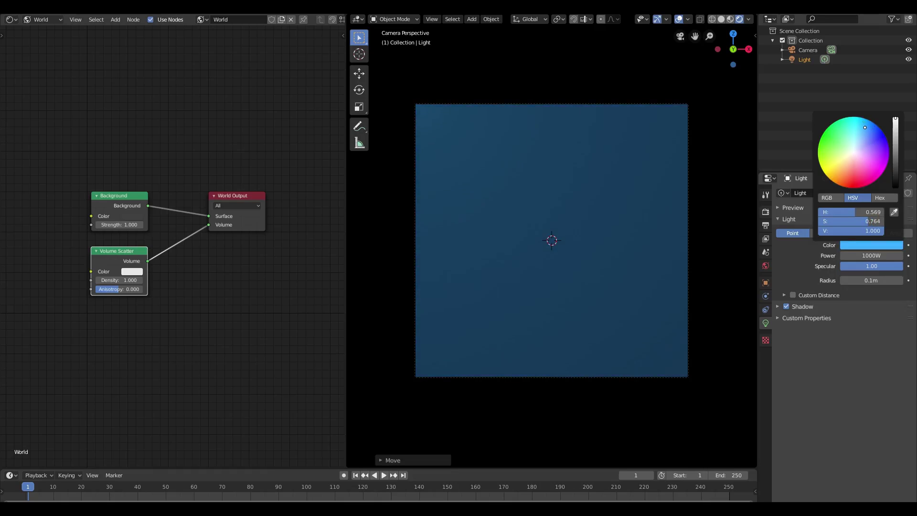
- Set the Volume Scatter density to 0.200 and anisotropy to 0.500
click(122, 279)
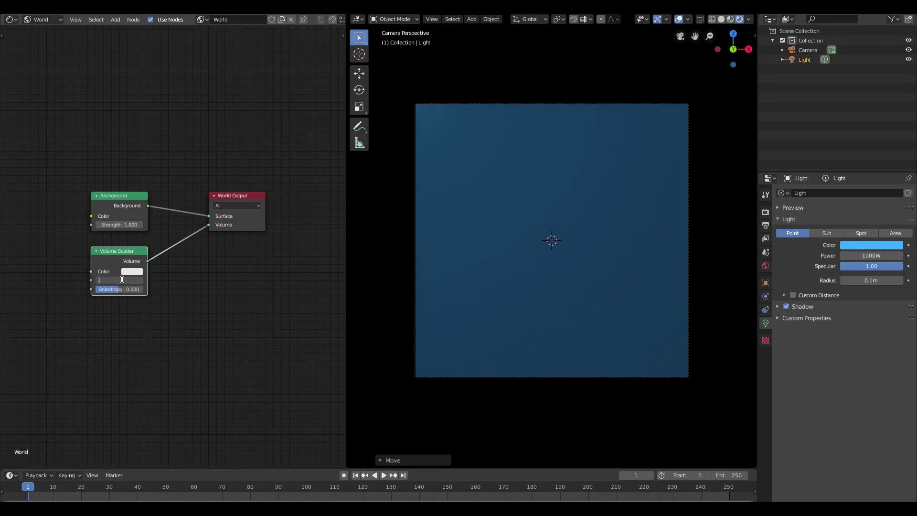
text(2)
key(Return)
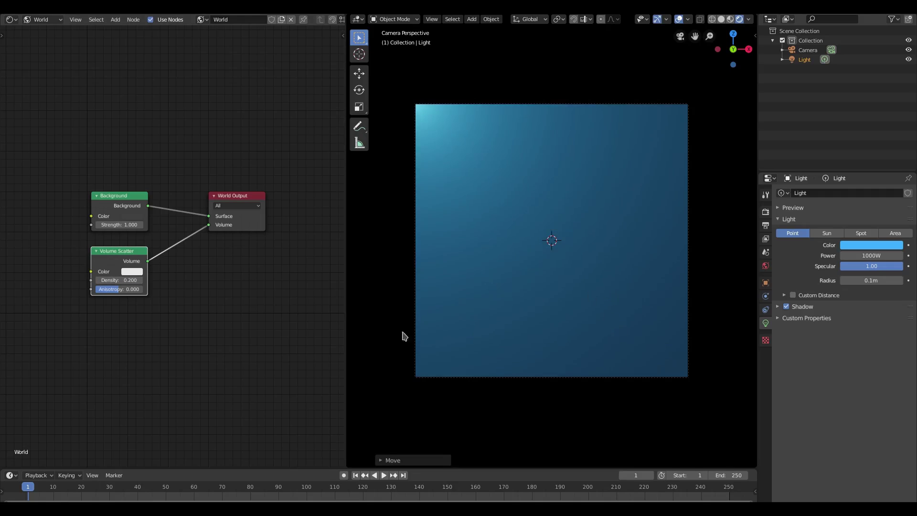
mouse_move(115, 289)
mouse_down()
mouse_move(142, 289)
mouse_move(134, 290)
mouse_up()
click(133, 290)
text(0.)
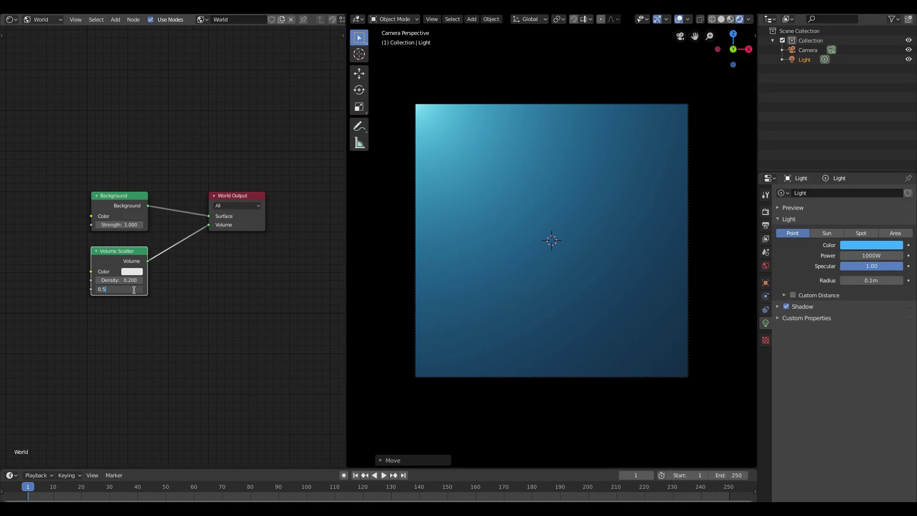
text(5)
key(Return)
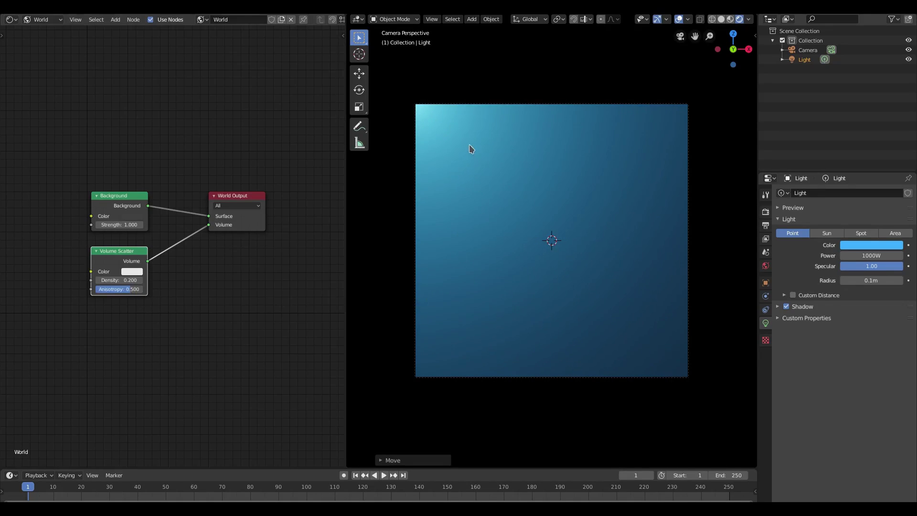
- Duplicate the point light, leaving the copy at the original position
key(shift+d)
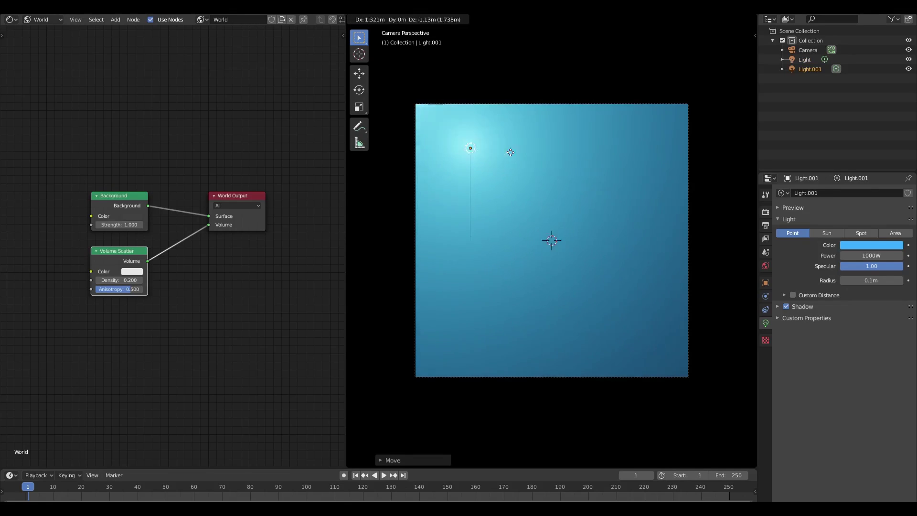
click(731, 393)
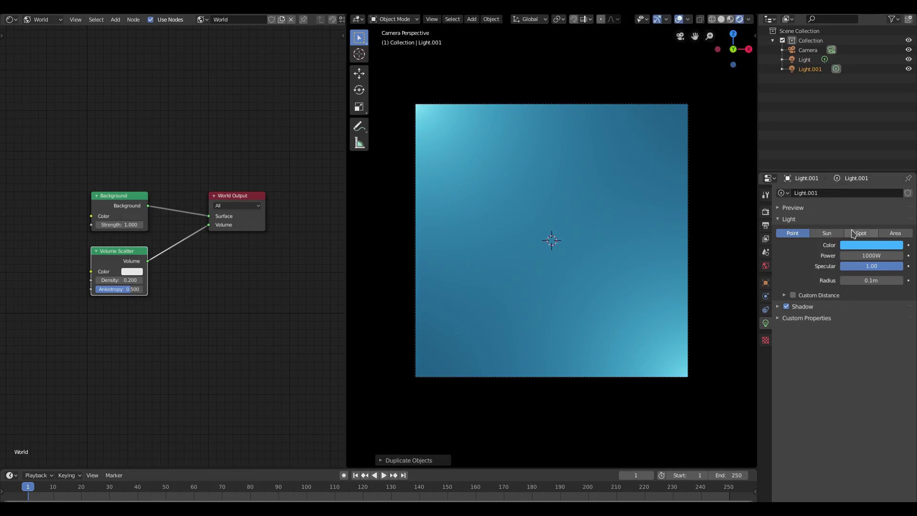
key(ctrl+z)
middle_drag(545, 188, 553, 192)
key(g)
key(Escape)
key(shift+d)
click(658, 151)
key(ctrl+z)
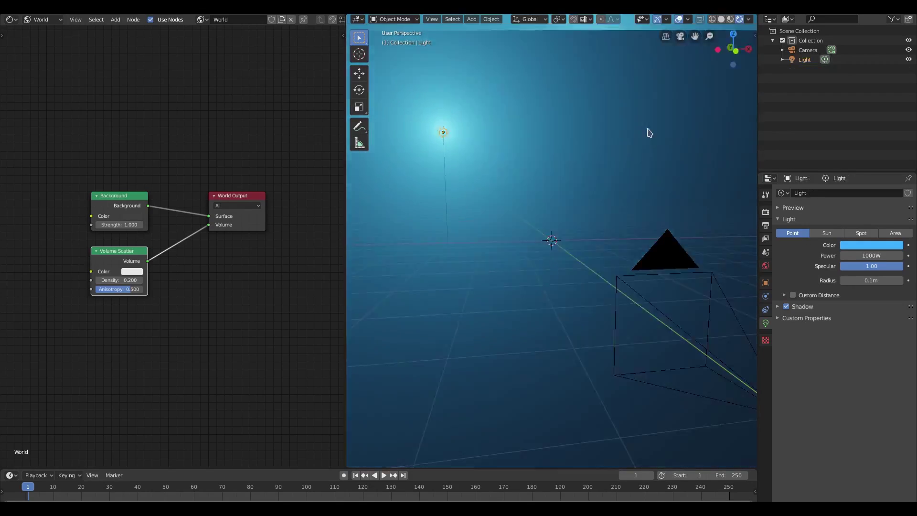
key(g)
key(Escape)
key(shift+d)
key(Escape)
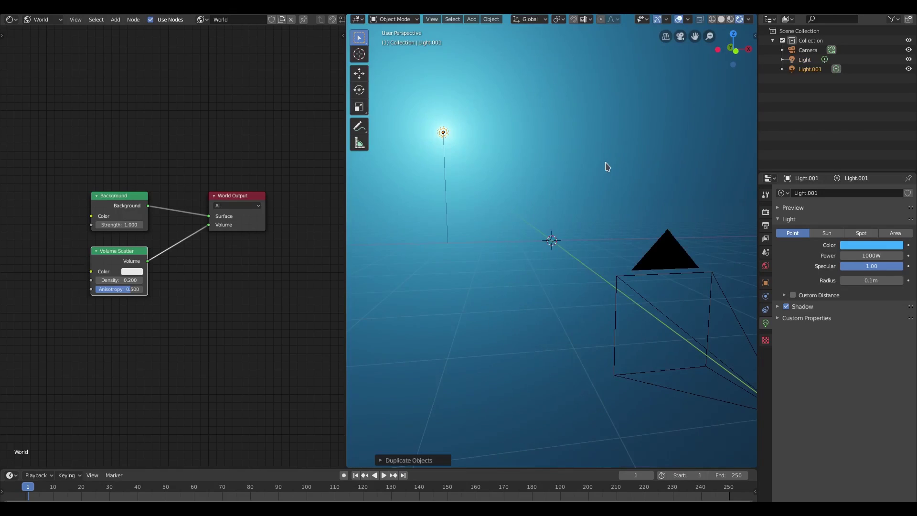
- Negate the duplicate's X and Z location to mirror it to the lower-right corner
click(755, 35)
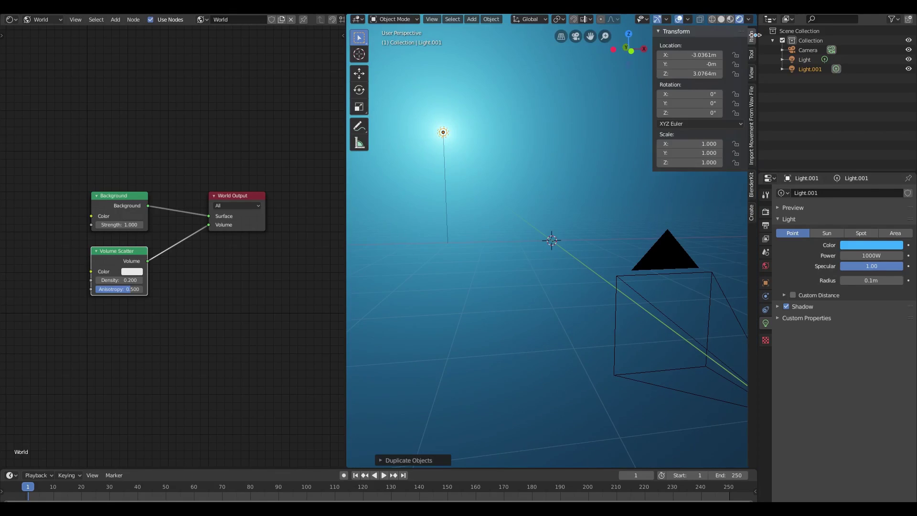
click(679, 55)
click(661, 54)
key(Return)
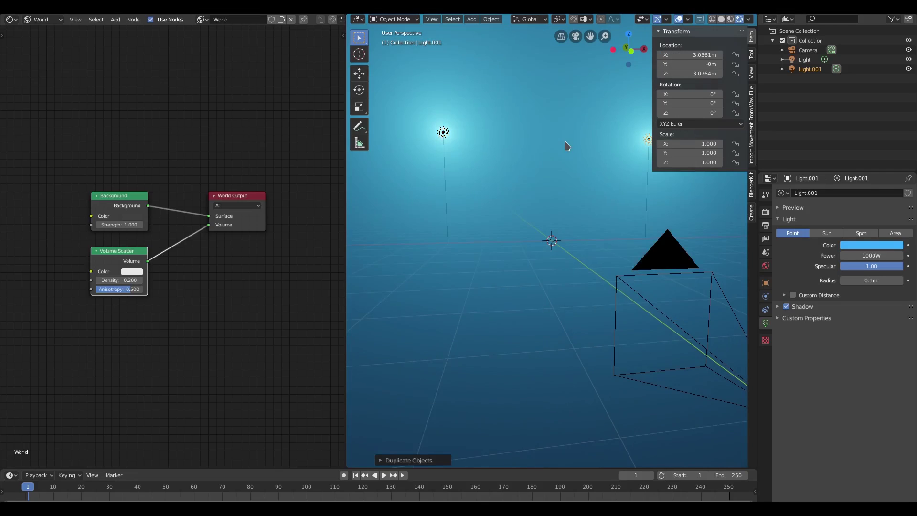
click(695, 73)
click(659, 73)
text(-)
key(Return)
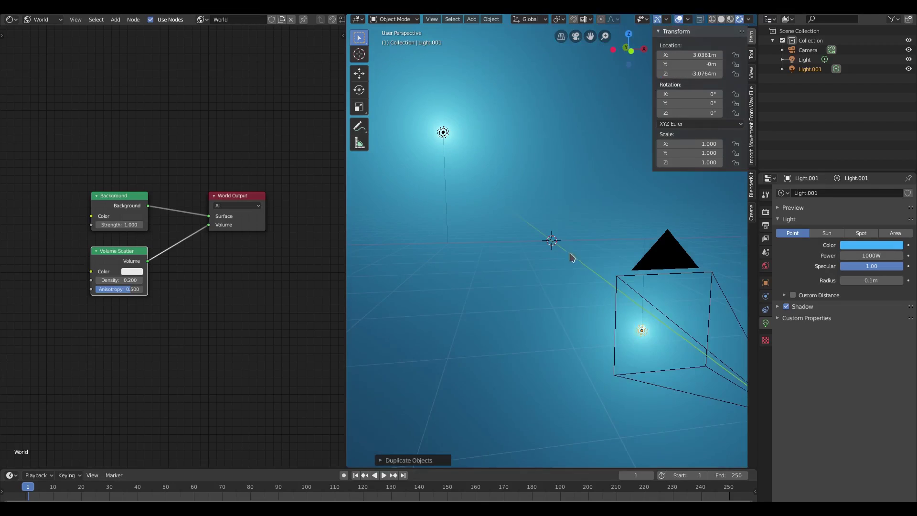
key(KP_0)
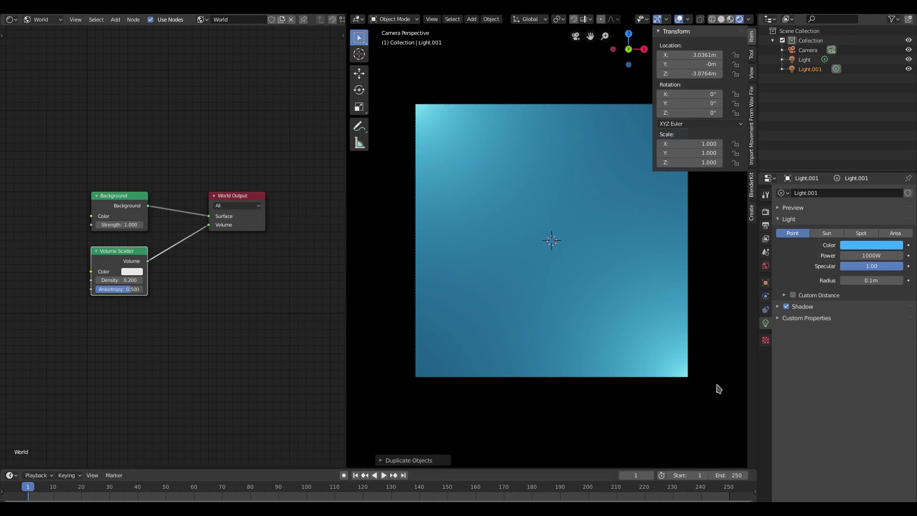
drag(654, 76, 849, 77)
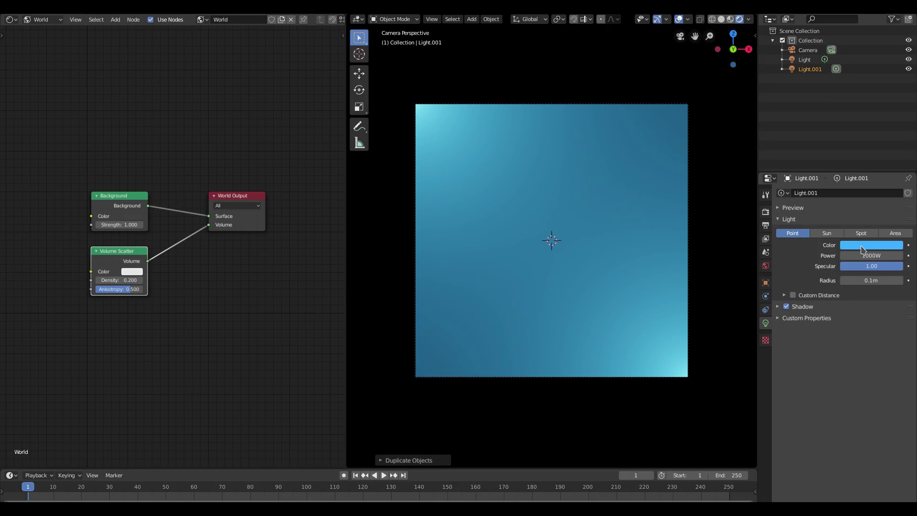
- Tint Light.001 a warm salmon-pink on the colour wheel
click(863, 250)
click(857, 175)
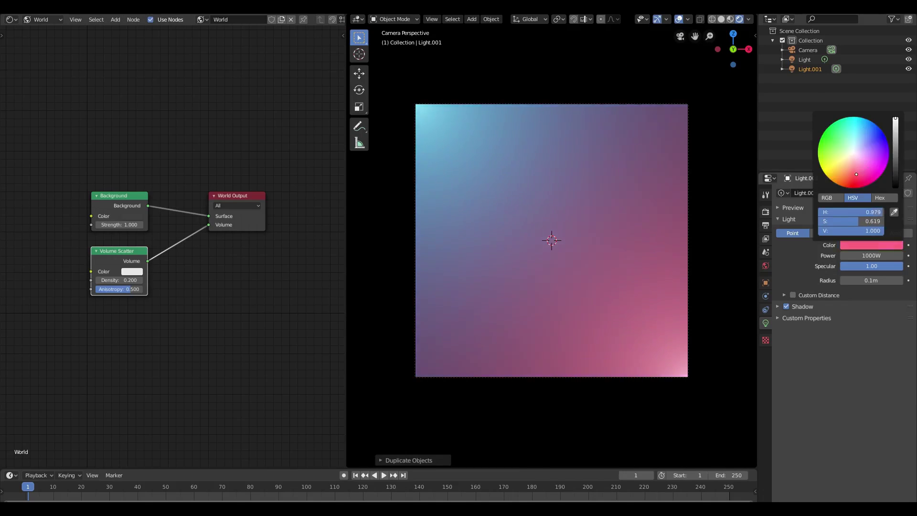
drag(857, 174, 839, 178)
scroll(621, 346, down, 1)
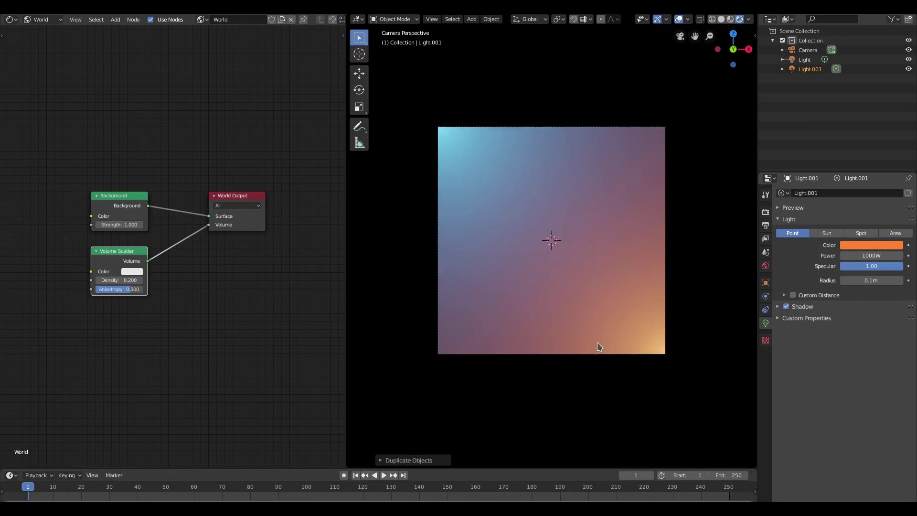
click(846, 246)
drag(833, 181, 836, 148)
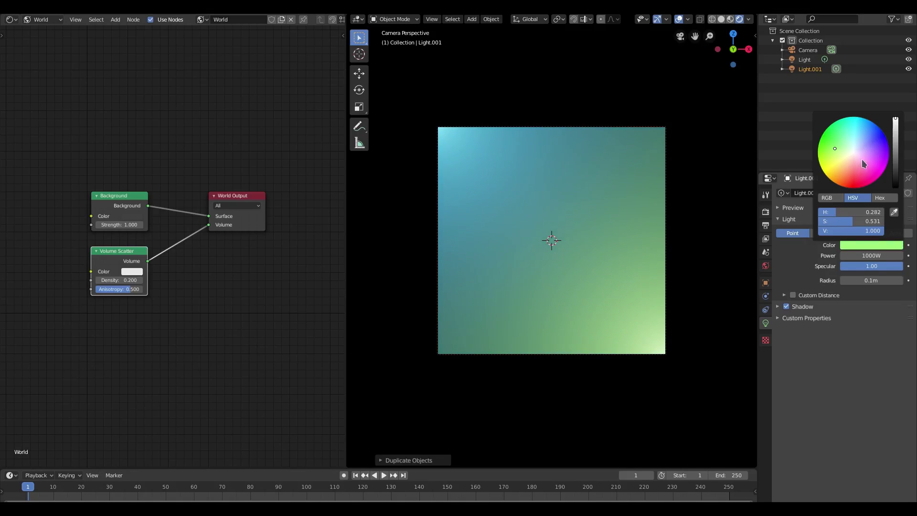
drag(865, 163, 851, 173)
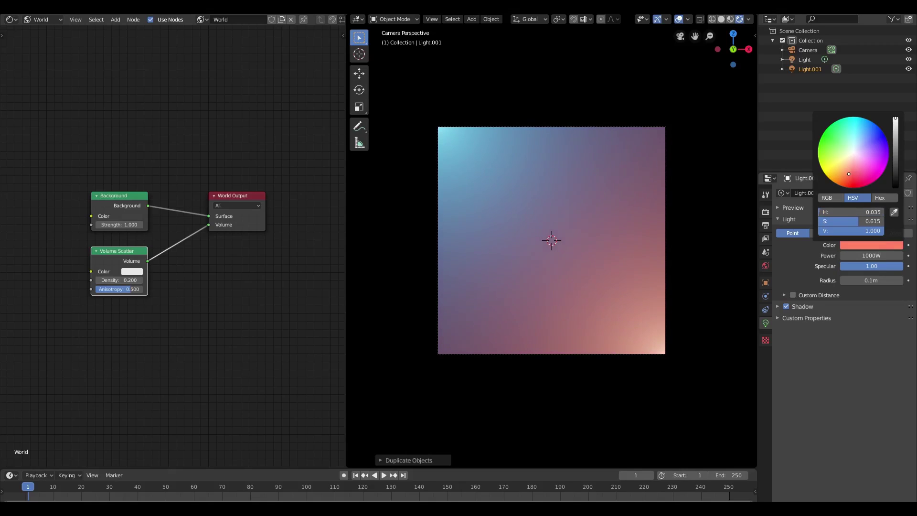
scroll(579, 234, down, 3)
scroll(579, 234, up, 4)
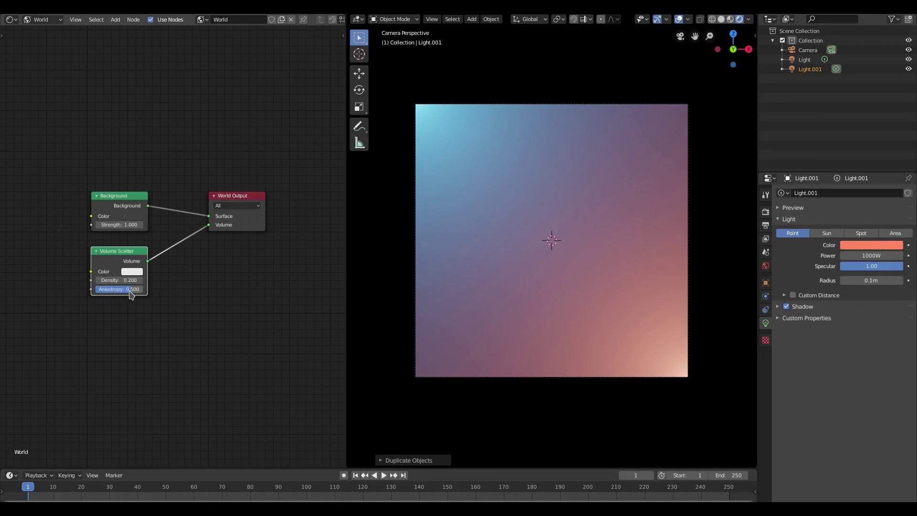
drag(130, 289, 96, 289)
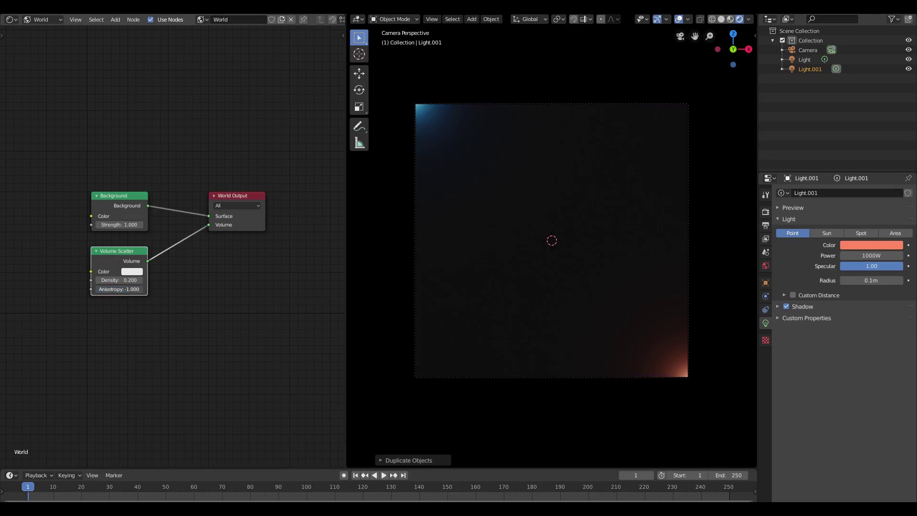
mouse_move(118, 289)
mouse_down()
mouse_move(143, 289)
mouse_move(94, 289)
mouse_move(137, 289)
mouse_up()
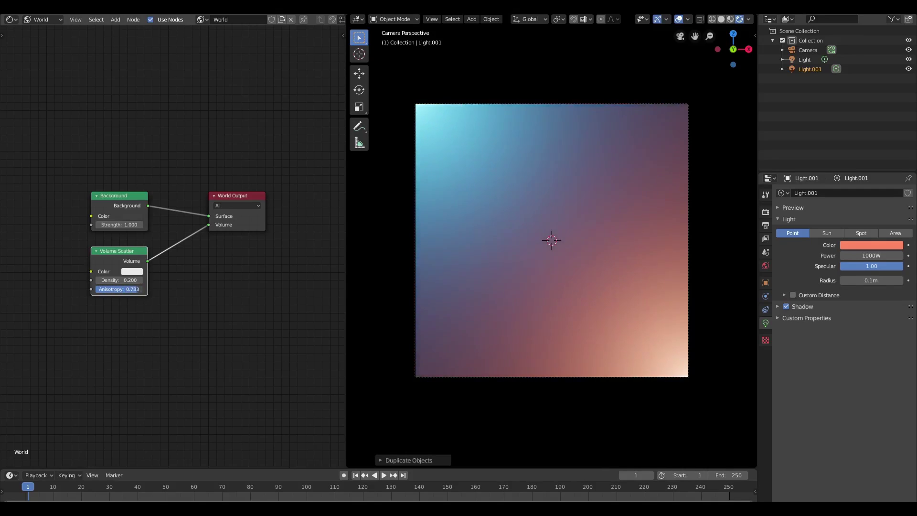
click(135, 290)
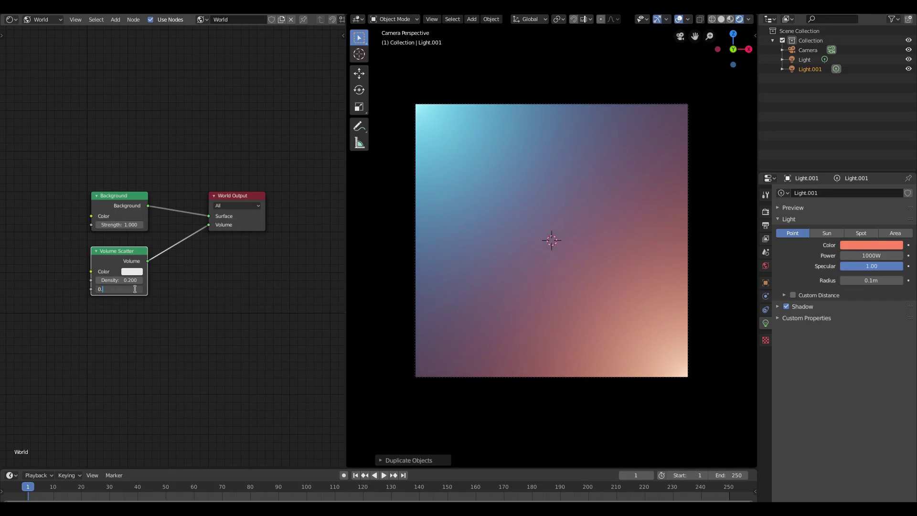
text(5)
key(Return)
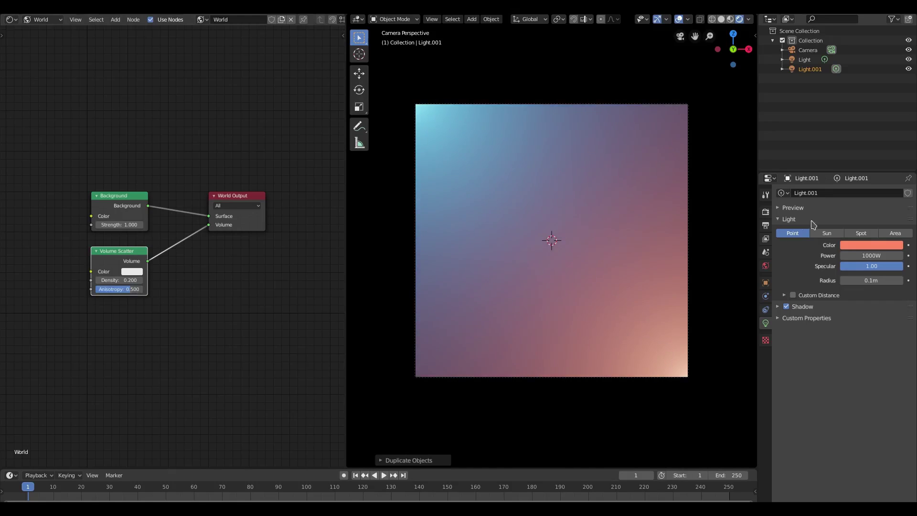
- Enable bloom with radius 10, intensity 0.1 and a pink bloom colour
click(768, 214)
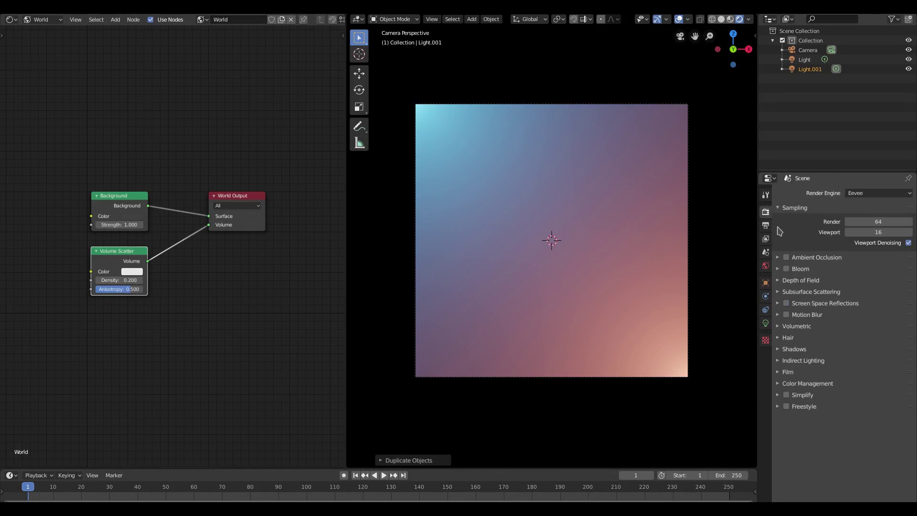
click(789, 272)
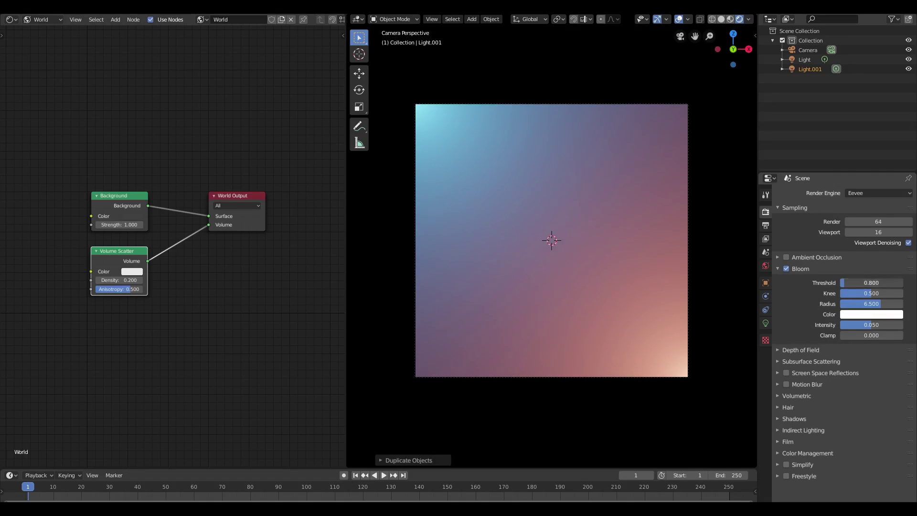
mouse_move(860, 304)
mouse_down()
mouse_move(903, 304)
mouse_move(842, 296)
mouse_up()
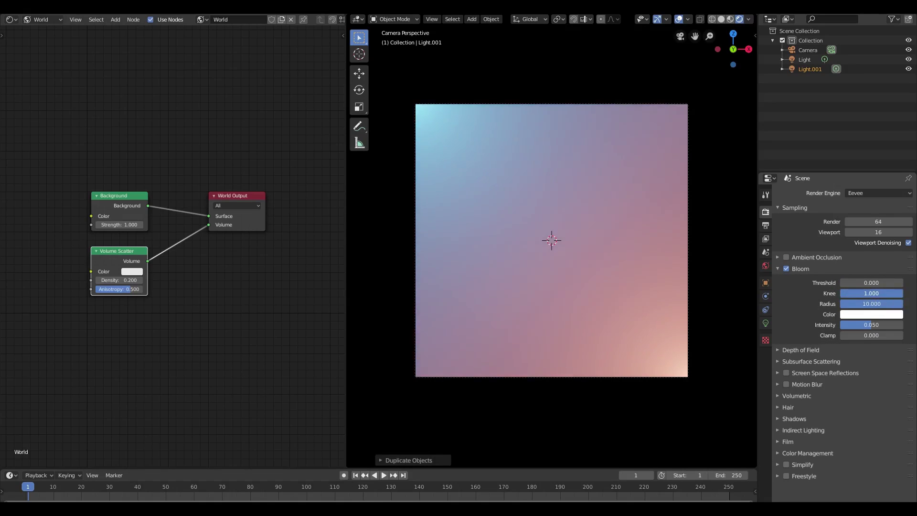
mouse_move(872, 330)
mouse_down()
mouse_move(841, 330)
mouse_move(871, 330)
mouse_up()
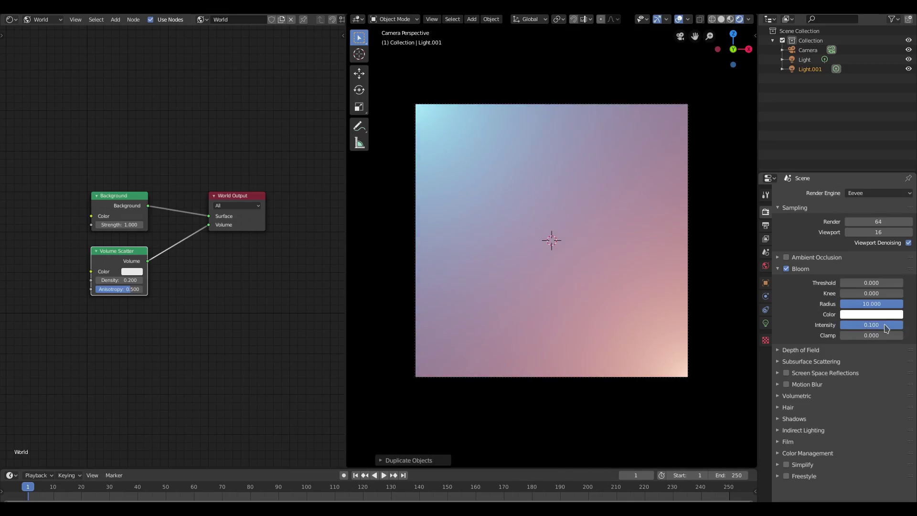
click(872, 315)
mouse_move(857, 223)
mouse_down()
mouse_move(869, 243)
mouse_move(878, 223)
mouse_move(882, 230)
mouse_up()
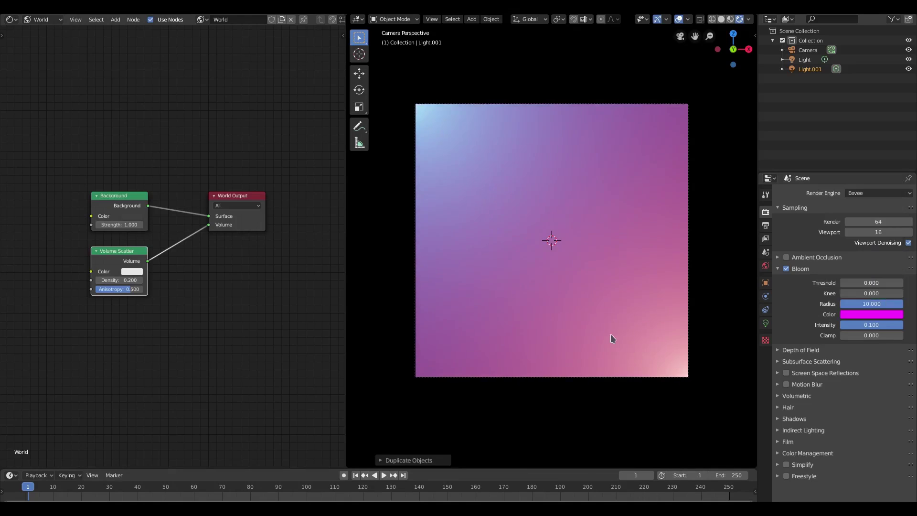
- Change the first light's colour to a brighter cyan-blue
click(806, 60)
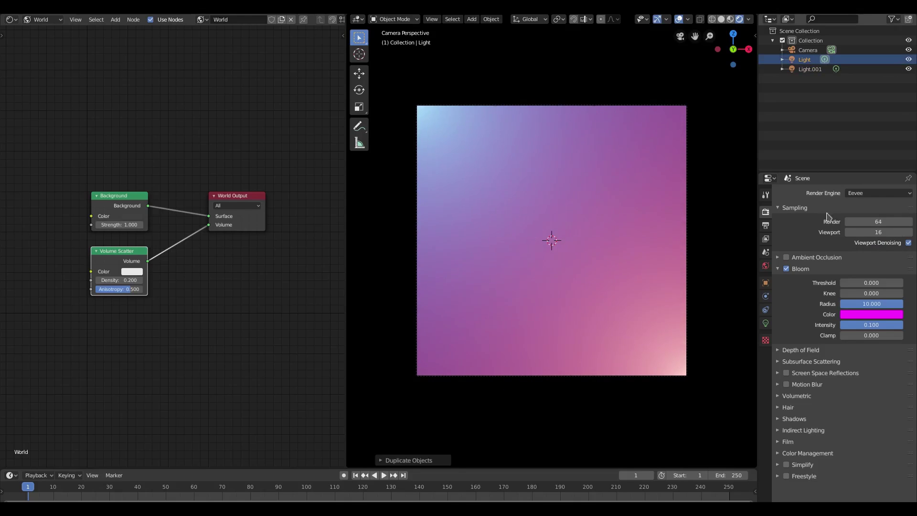
click(809, 68)
click(766, 323)
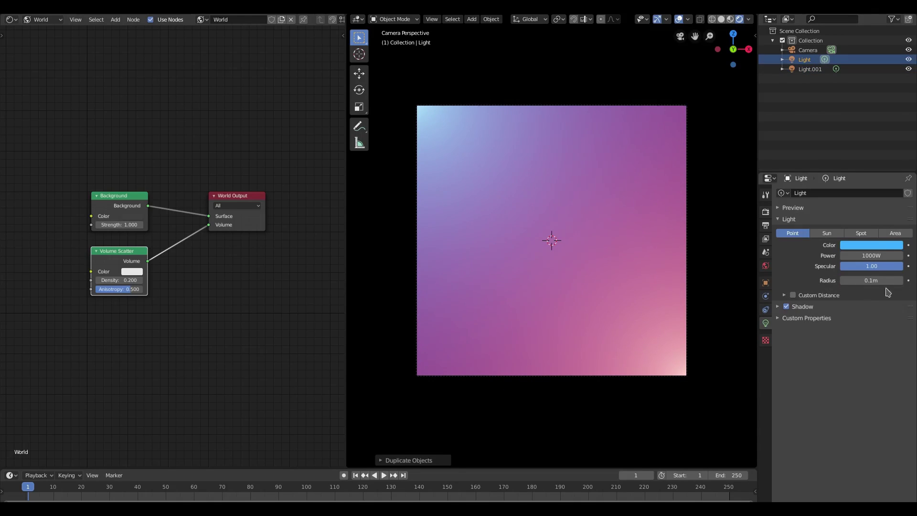
click(871, 245)
mouse_move(875, 138)
mouse_down()
mouse_move(861, 117)
mouse_move(867, 119)
mouse_up()
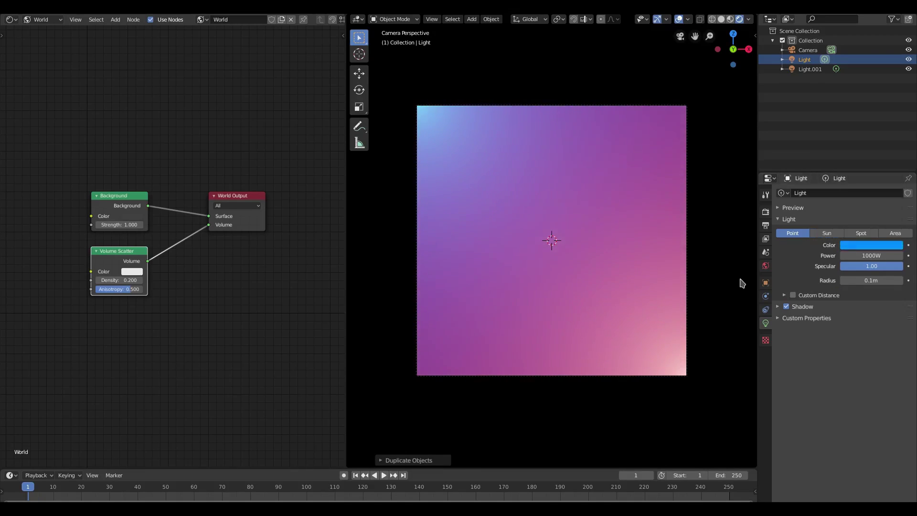
- Change Light.001's colour from salmon to orange
click(811, 69)
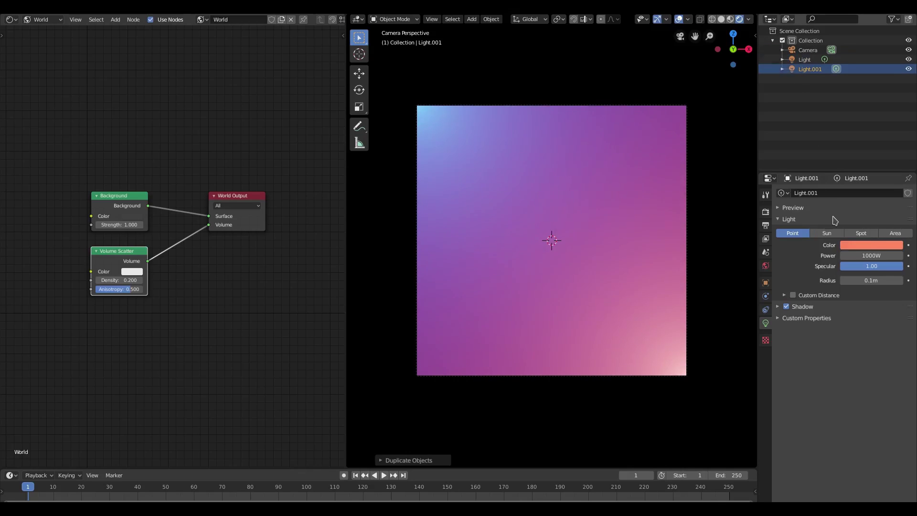
click(871, 245)
click(869, 144)
drag(870, 144, 839, 175)
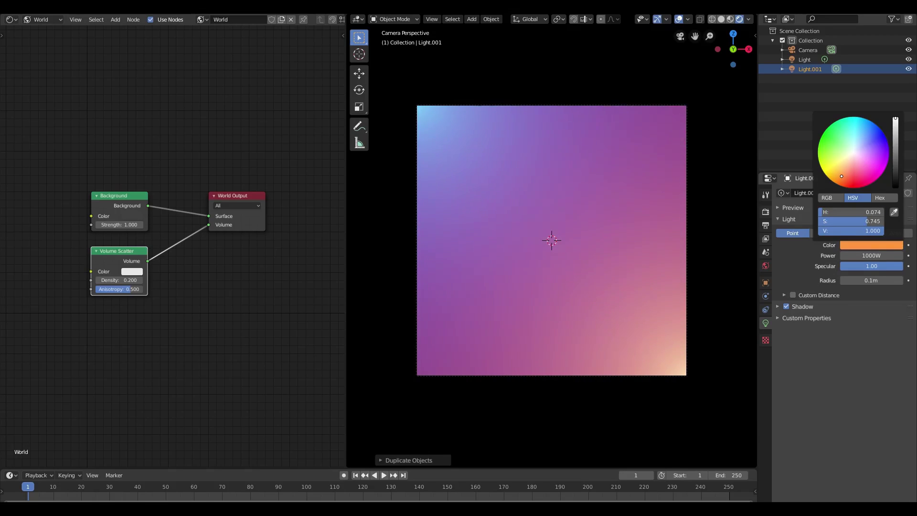
scroll(513, 338, down, 5)
scroll(585, 303, up, 1)
scroll(592, 270, up, 4)
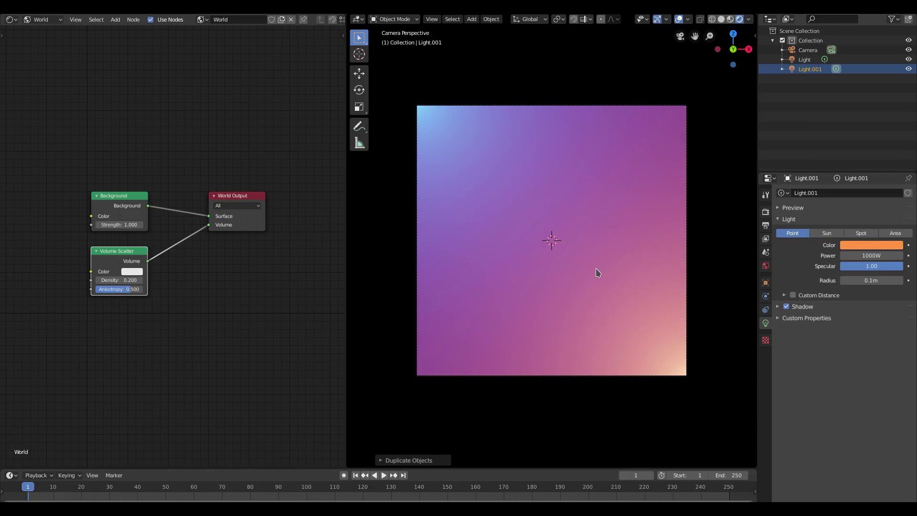
- Select both lights and return to the camera view
middle_drag(688, 391, 679, 383)
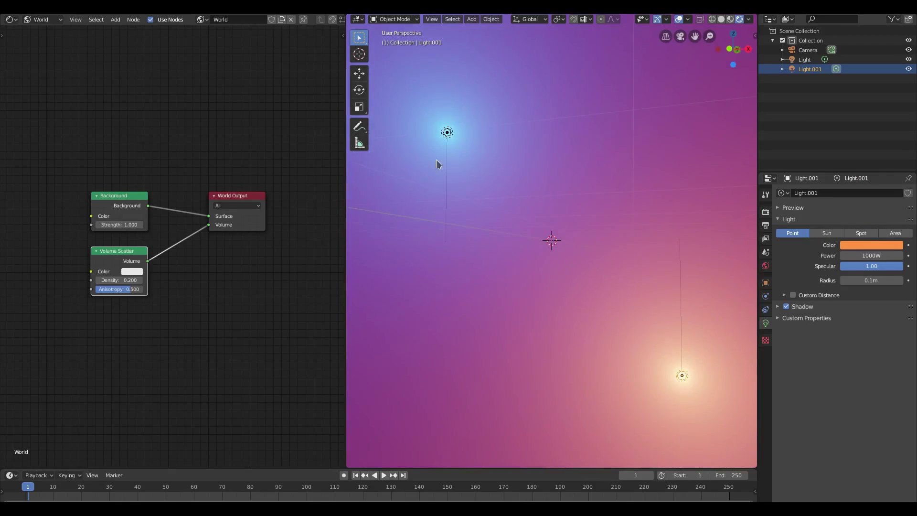
shift+click(448, 134)
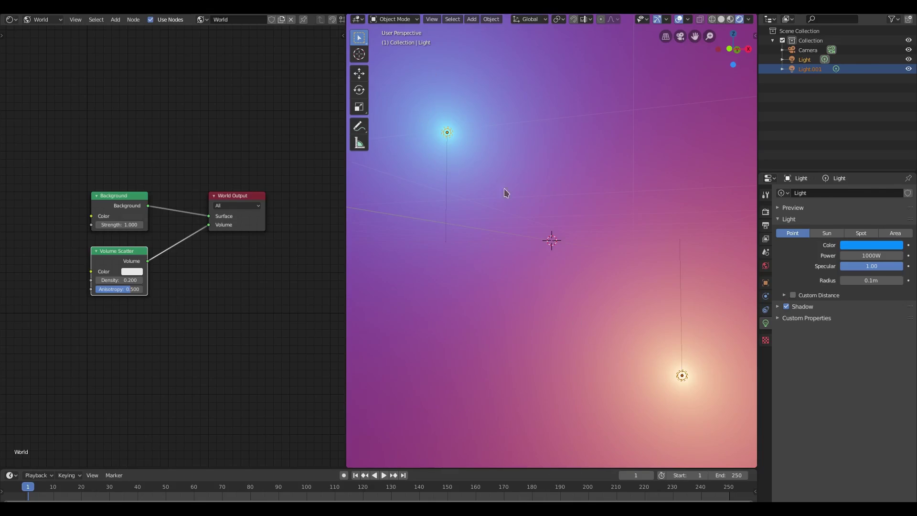
key(KP_0)
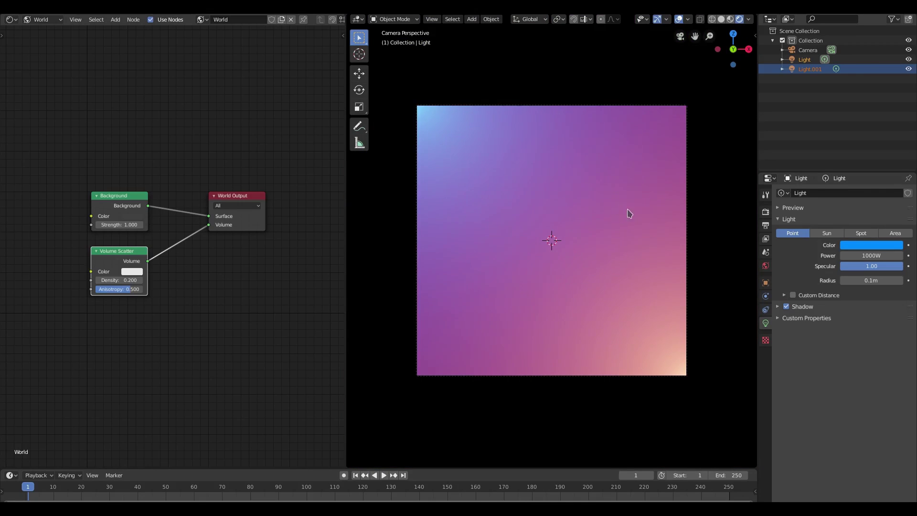
- Duplicate both lights and rotate the copies 90°, then 180°, around Y
key(shift+d)
key(r)
key(y)
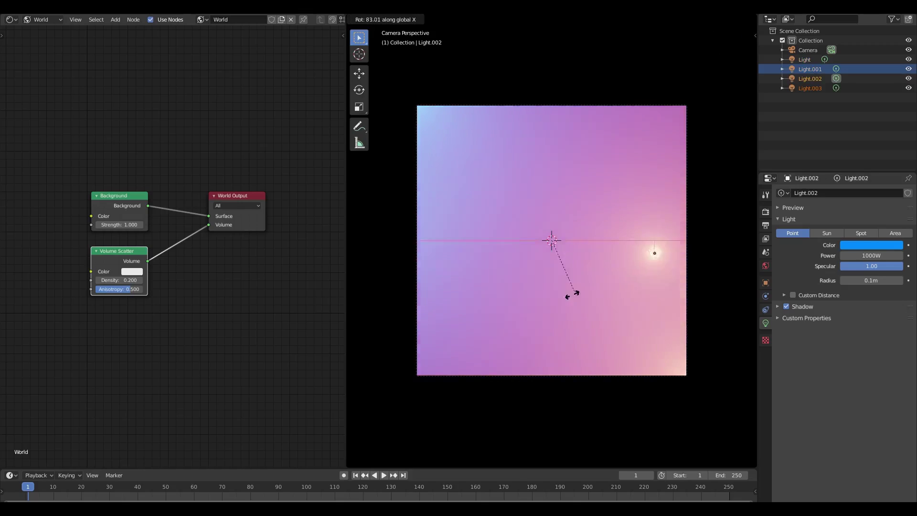
text(90)
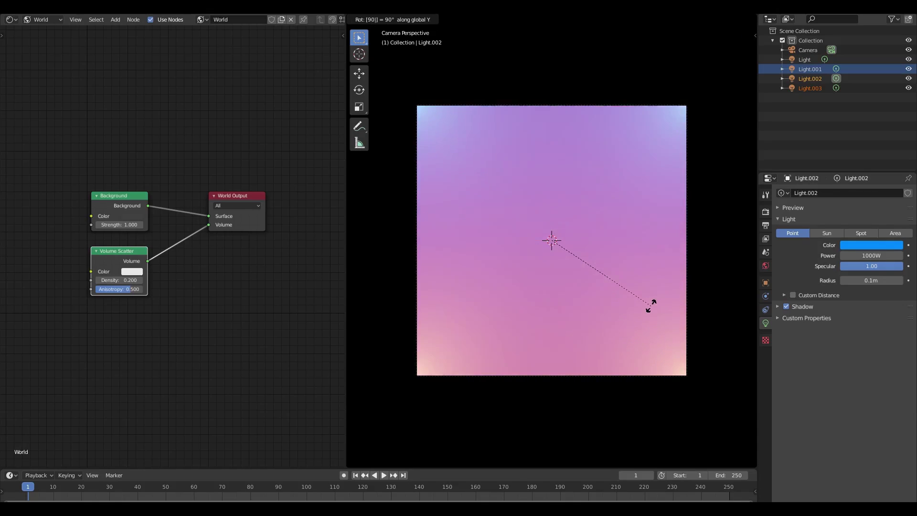
key(Return)
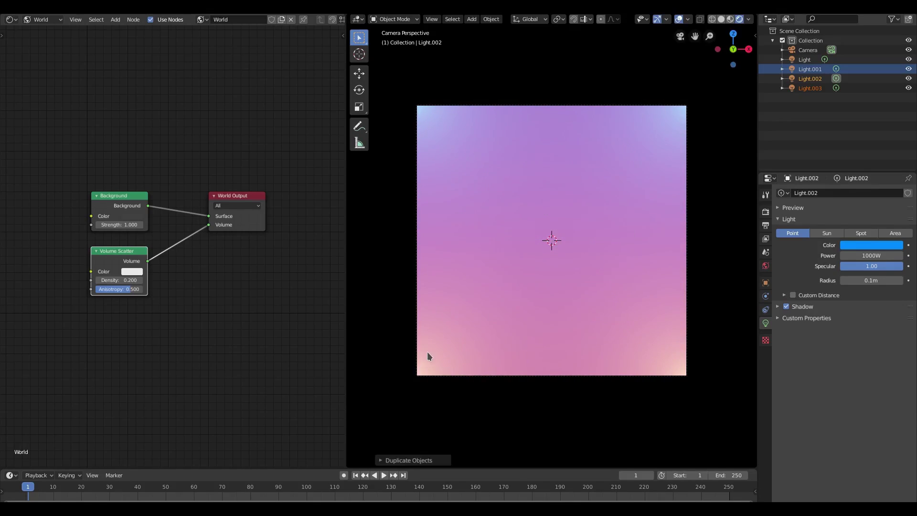
key(r)
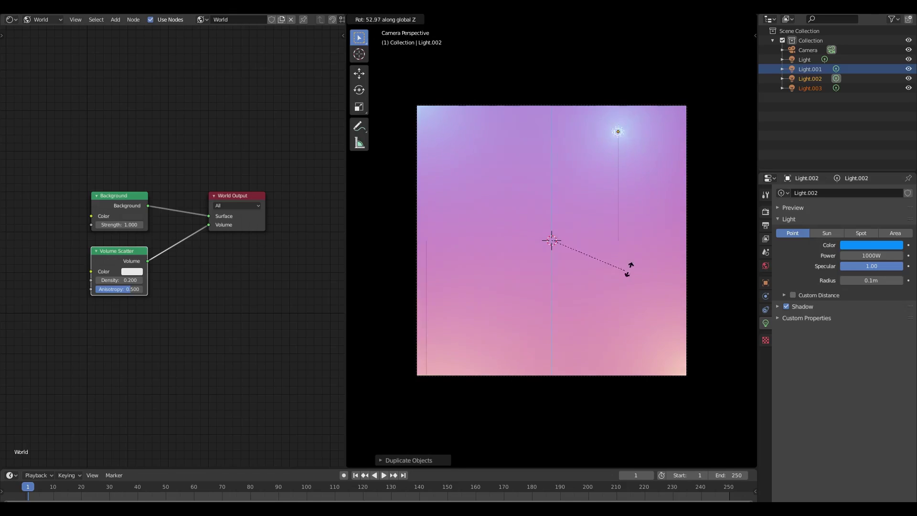
key(x)
key(y)
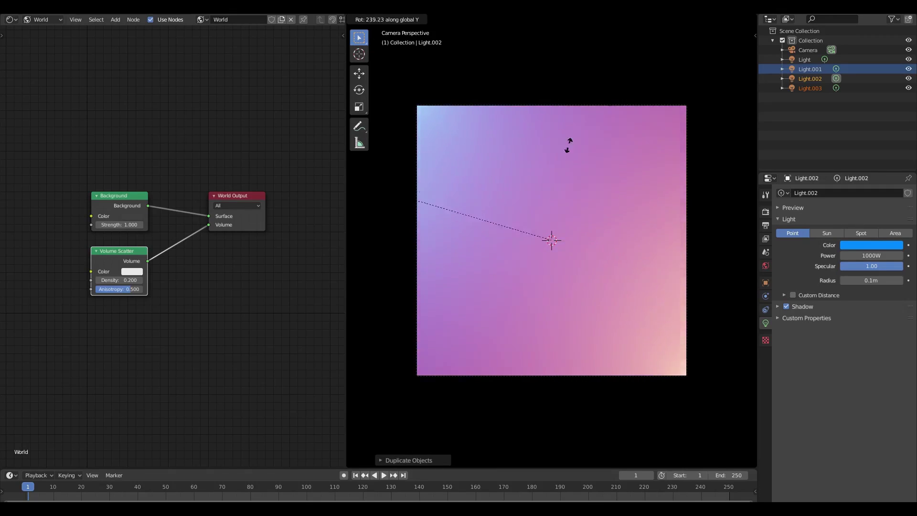
text(180)
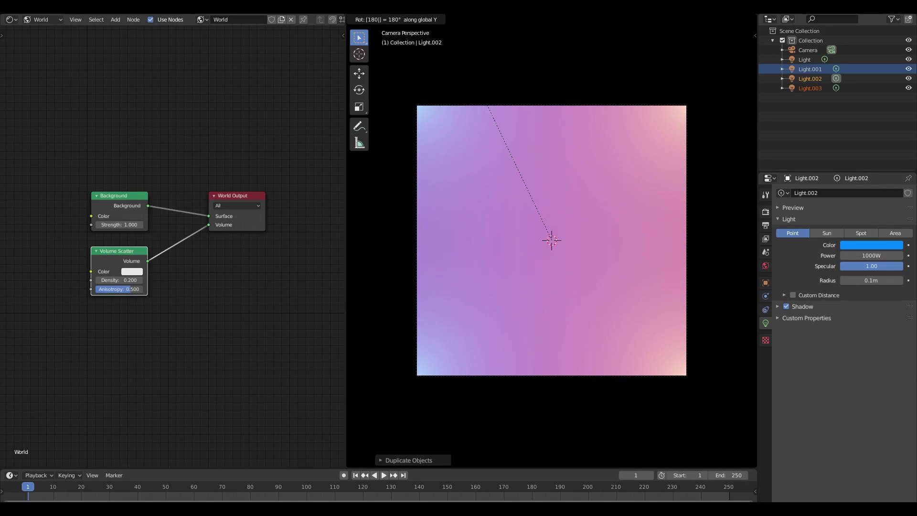
- Finish the 180° rotation, then colour the top-right copied light (Light.002) red
key(Return)
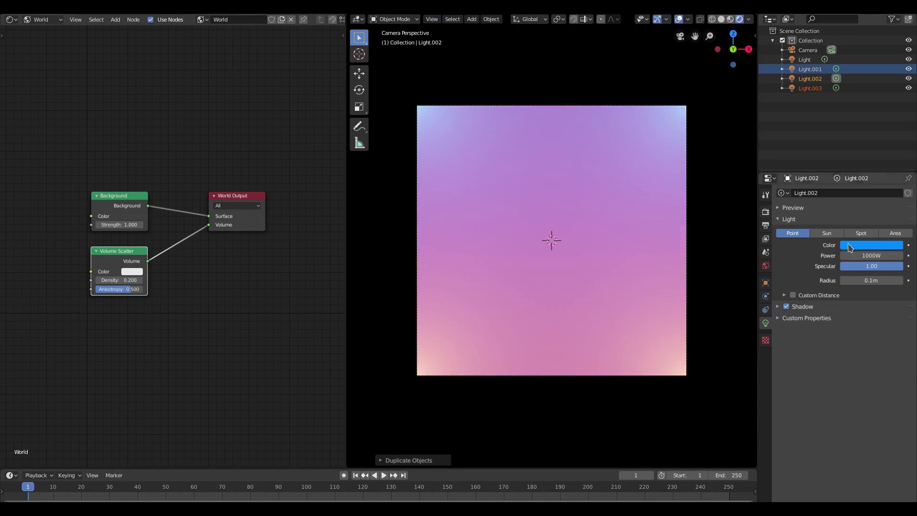
key(KP_0)
click(679, 113)
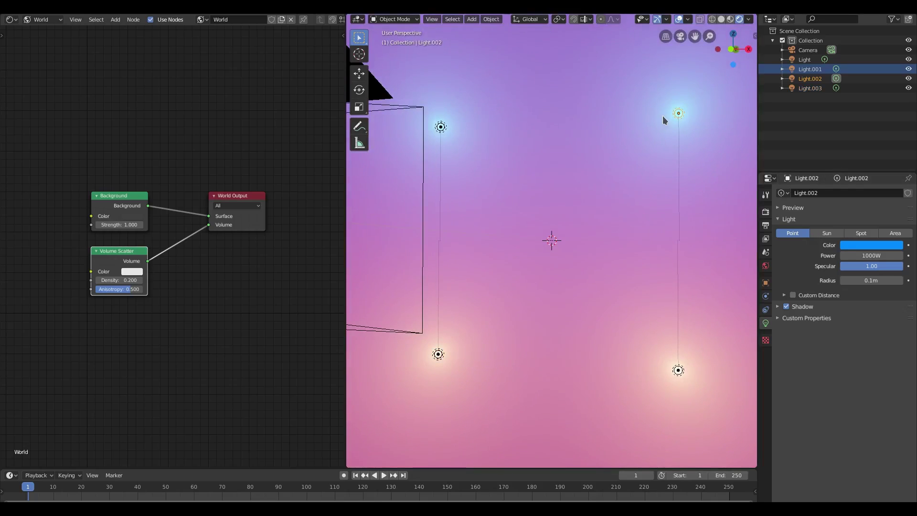
click(871, 245)
click(879, 133)
drag(879, 133, 854, 188)
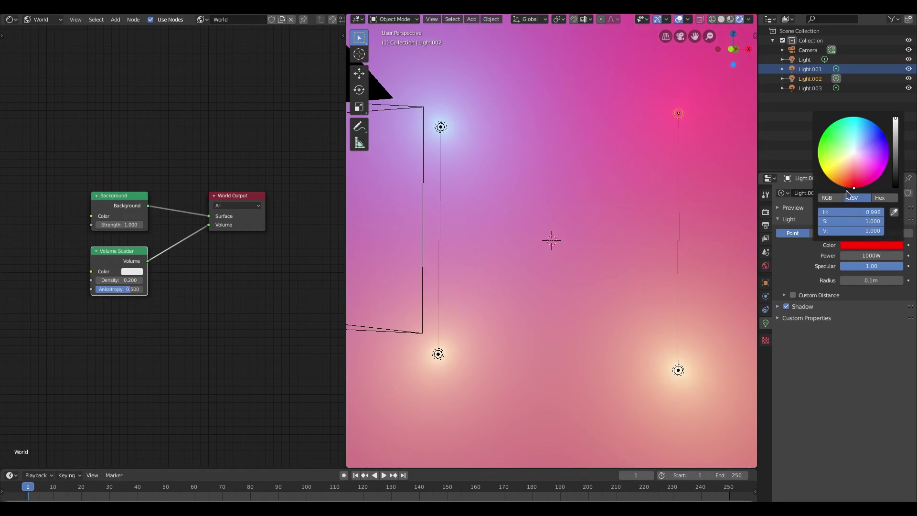
- Colour the bottom-left light (Light.003) green and check the result through the camera
click(439, 354)
click(872, 245)
click(861, 129)
drag(860, 128, 819, 141)
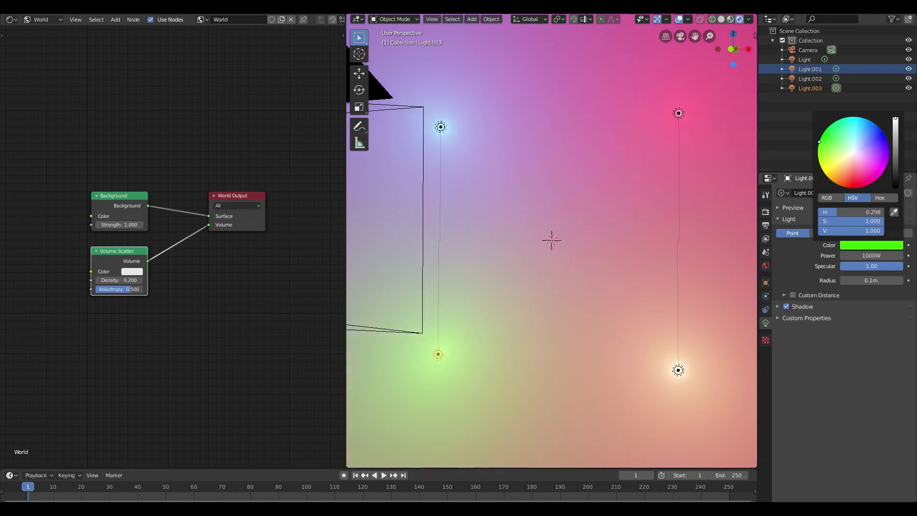
key(KP_0)
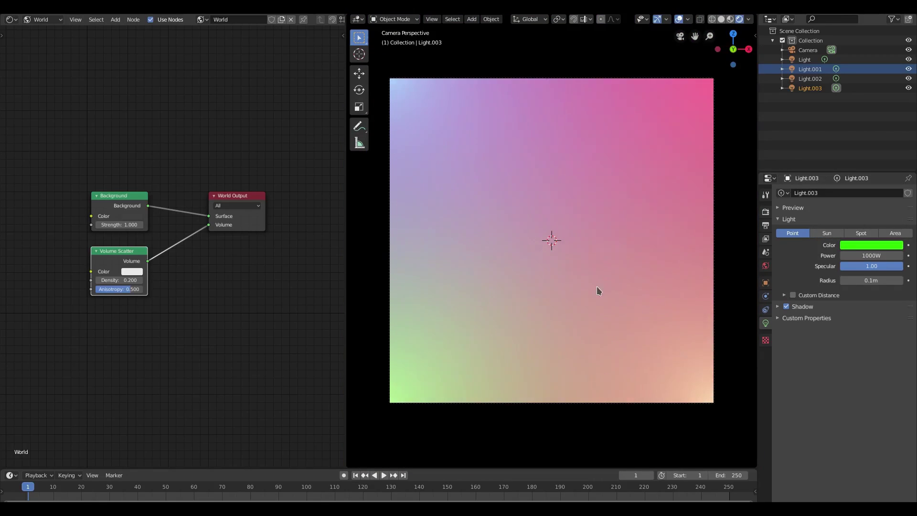
key(KP_0)
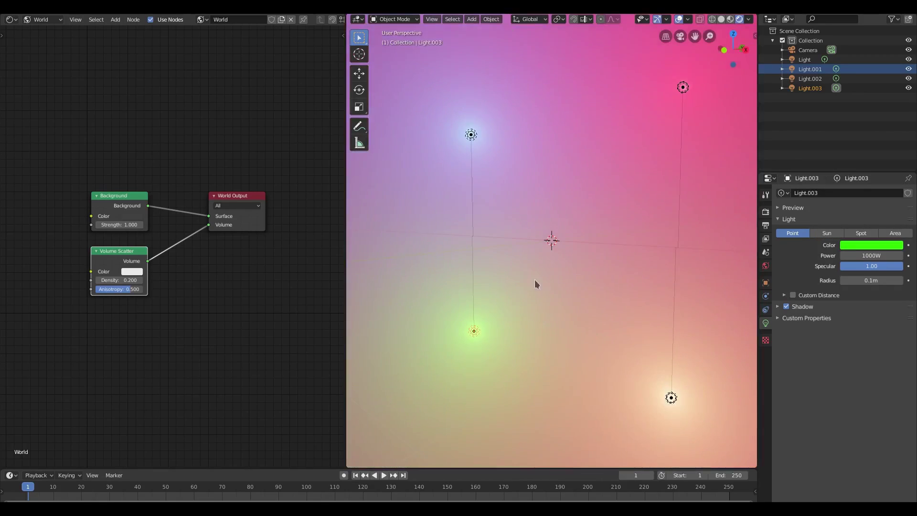
- Box-select all four lights and delete them, leaving only the camera
drag(449, 83, 763, 413)
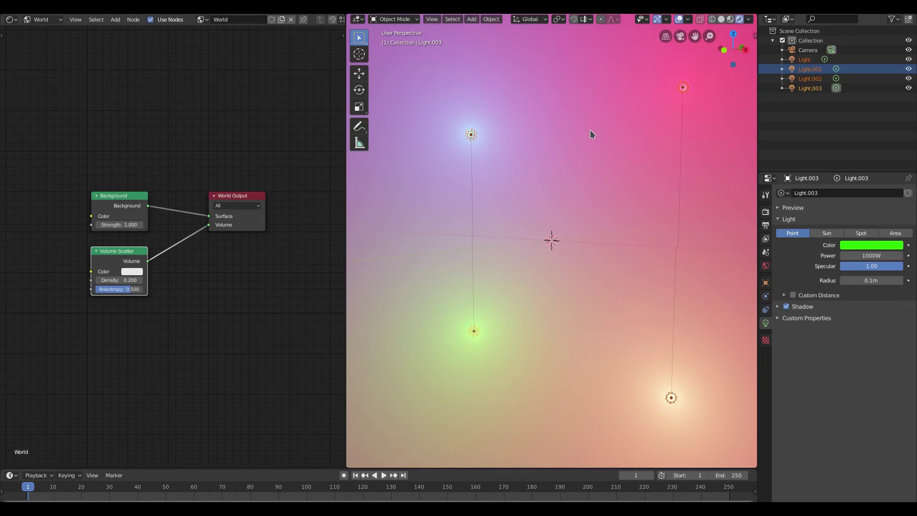
key(Delete)
key(shift+a)
mouse_move(410, 301)
middle_down()
mouse_move(523, 307)
mouse_move(587, 333)
mouse_move(587, 257)
middle_up()
- Add an area light at the origin and enlarge it while viewing through the camera
key(shift+a)
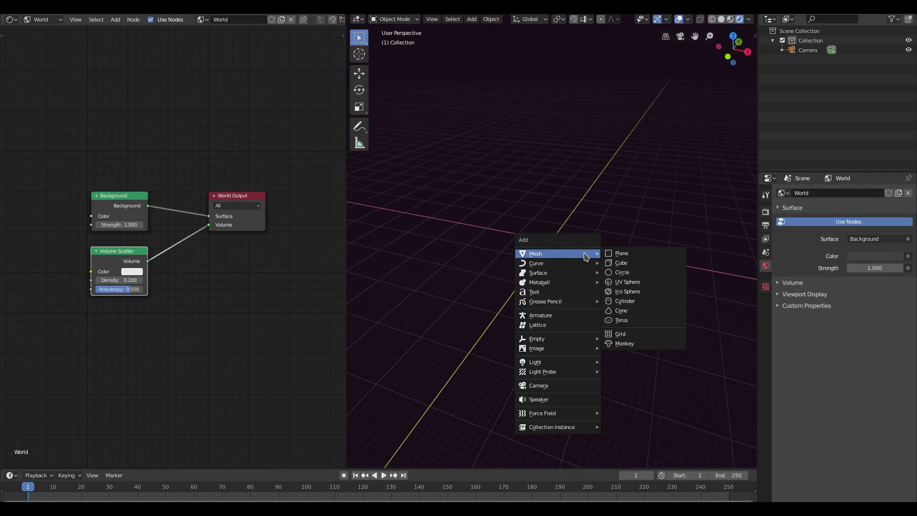
mouse_move(545, 362)
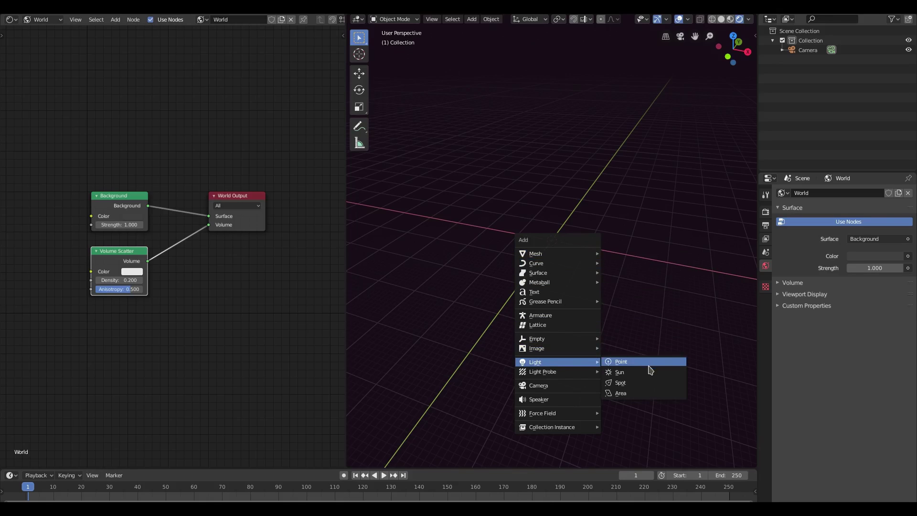
click(644, 393)
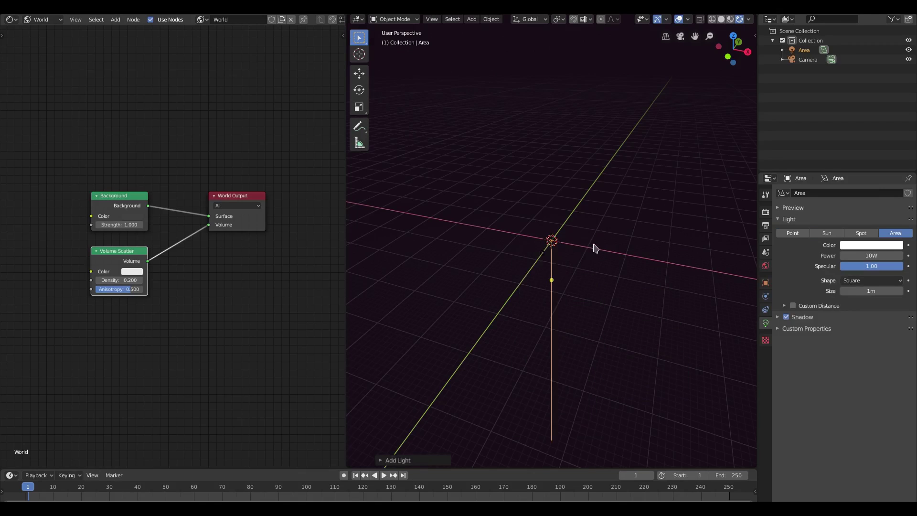
key(KP_0)
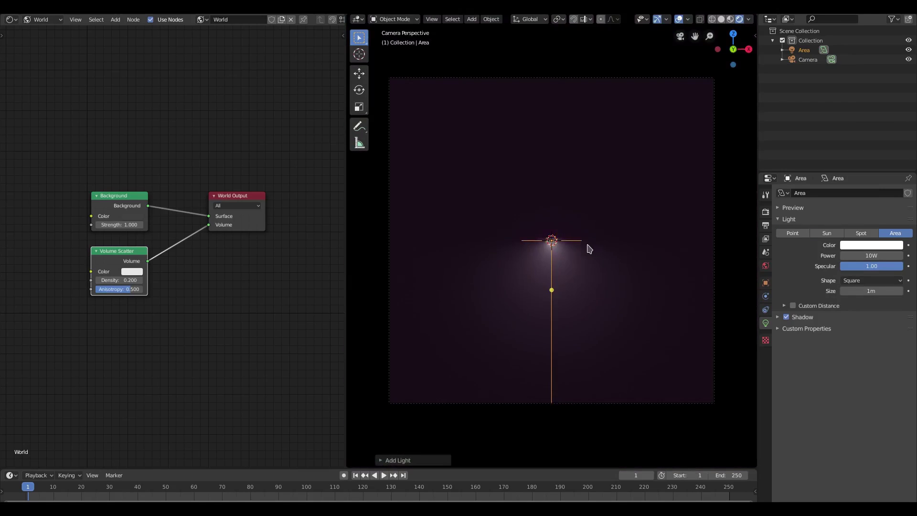
key(g)
key(Escape)
key(s)
click(516, 294)
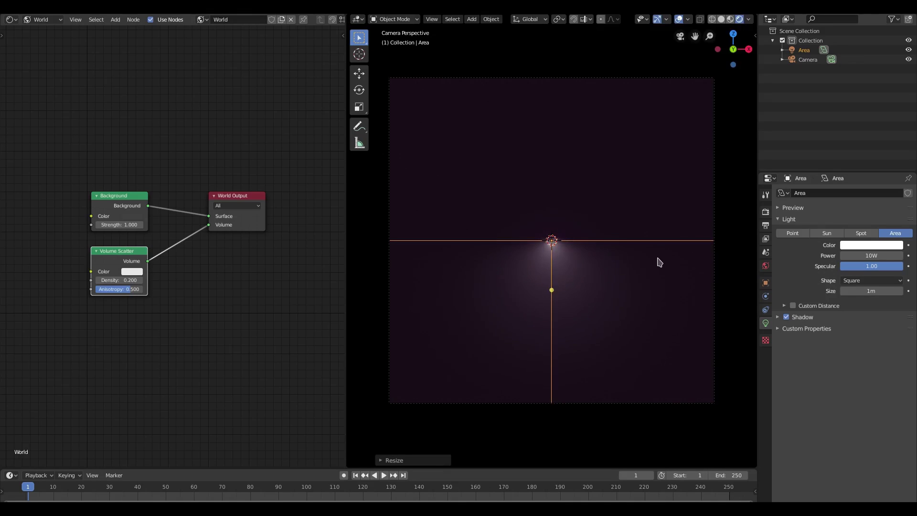
- Raise the area light along Z above the camera frame, resizing it along the way
key(g)
key(z)
click(678, 116)
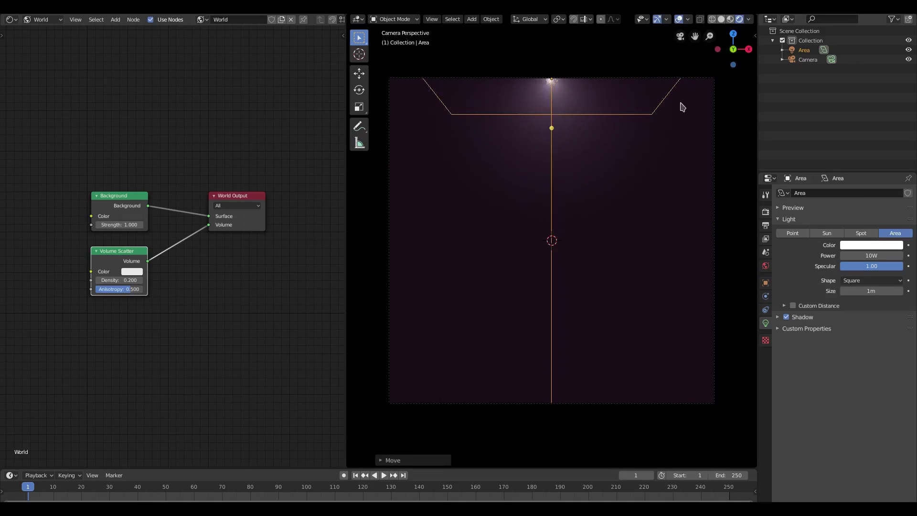
key(s)
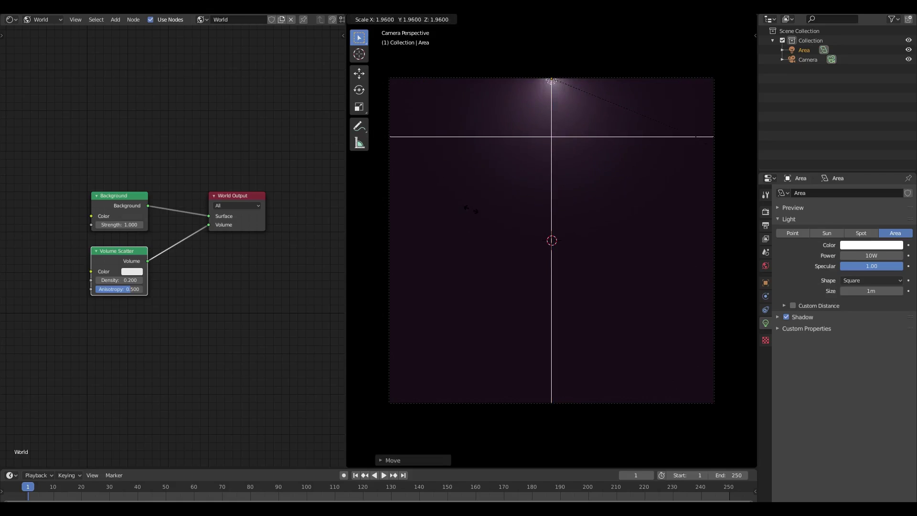
click(472, 210)
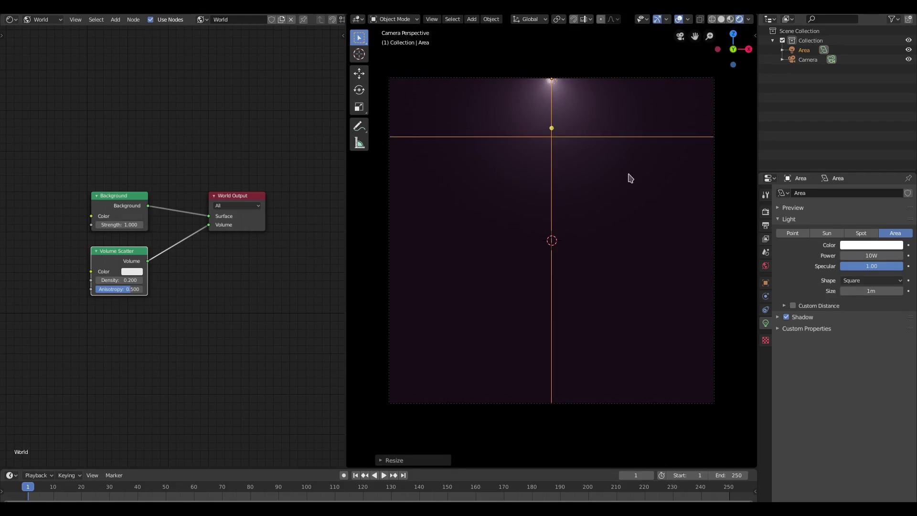
key(g)
key(z)
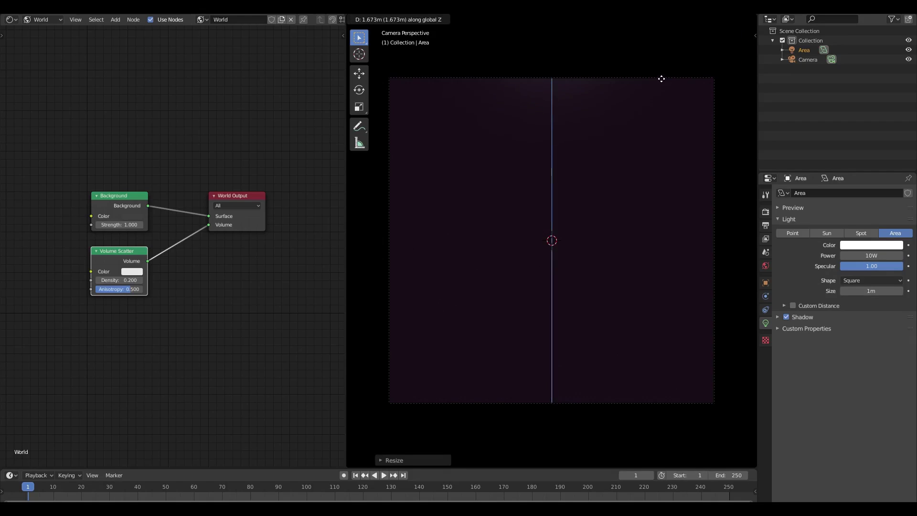
click(662, 79)
- Set the area light's power to 100 W and tint it bright green
click(864, 255)
text(1)
key(Return)
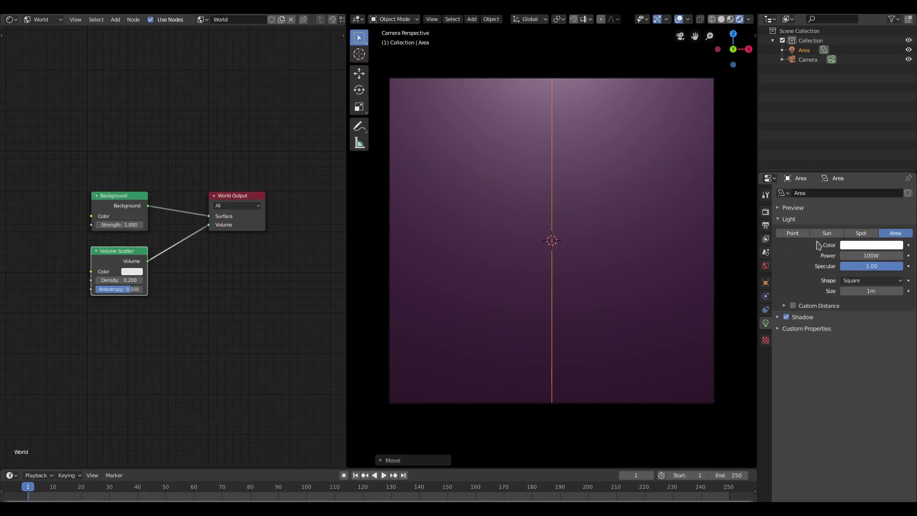
click(873, 246)
mouse_move(867, 137)
mouse_down()
mouse_move(855, 117)
mouse_move(822, 136)
mouse_up()
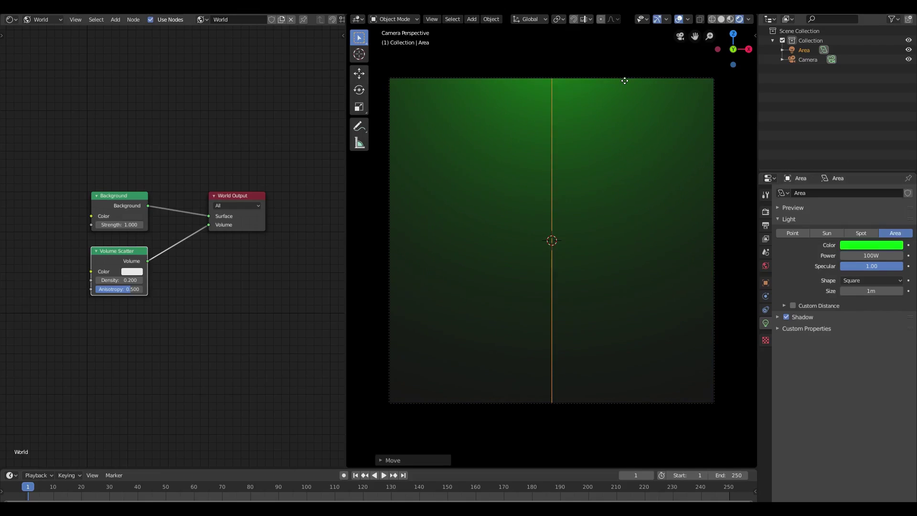
- Duplicate the area light in place and set the copy's Location Z to -4.552 m
key(shift+d)
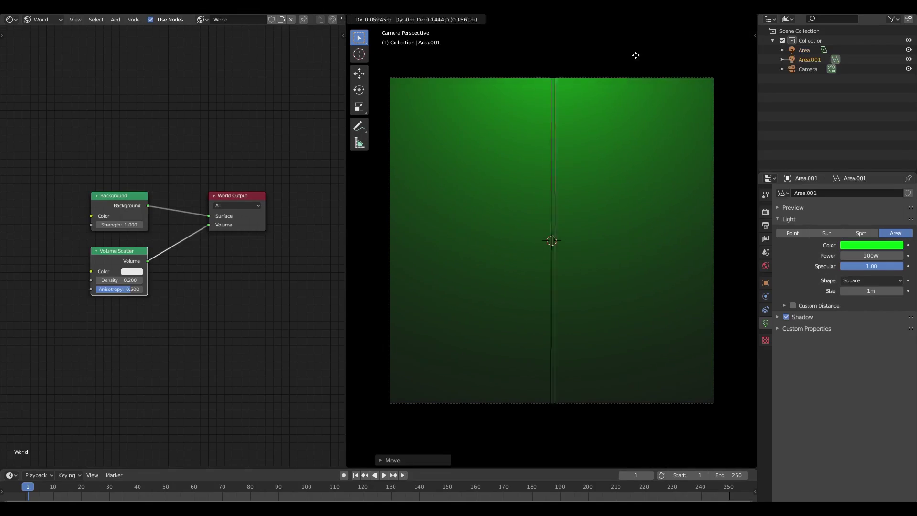
right_click(650, 76)
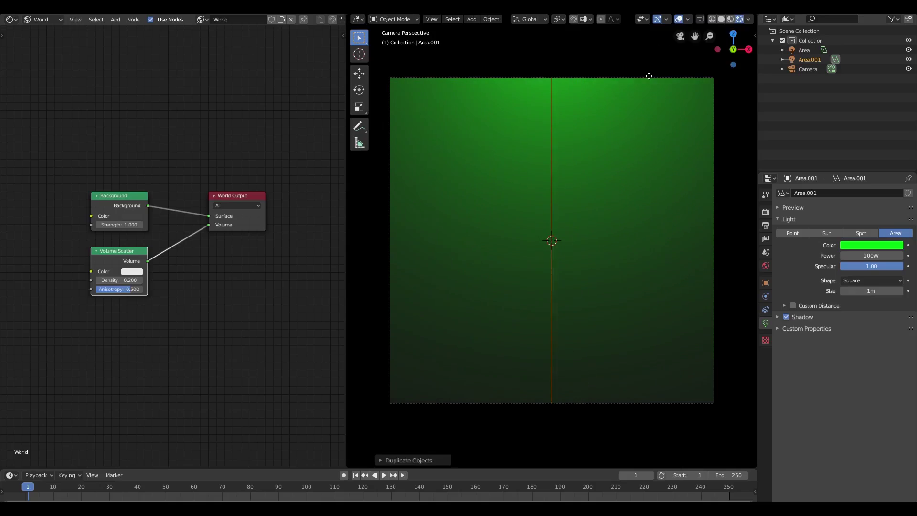
click(753, 36)
click(669, 73)
click(657, 73)
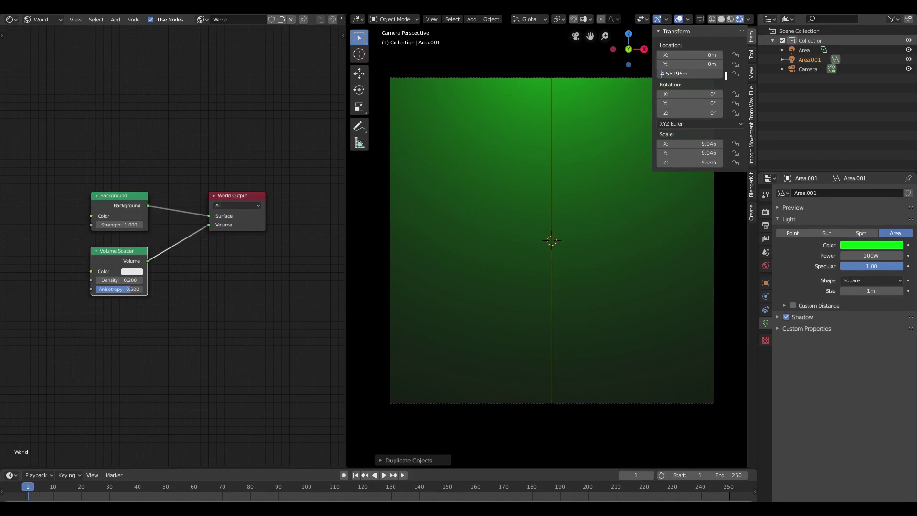
key(Return)
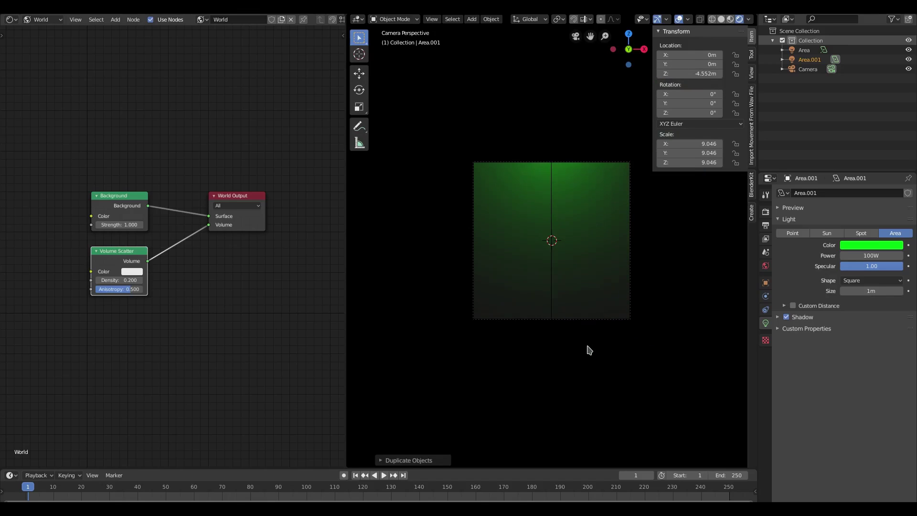
- Hide the sidebar and orbit the view to see both lights and the camera
right_click(537, 311)
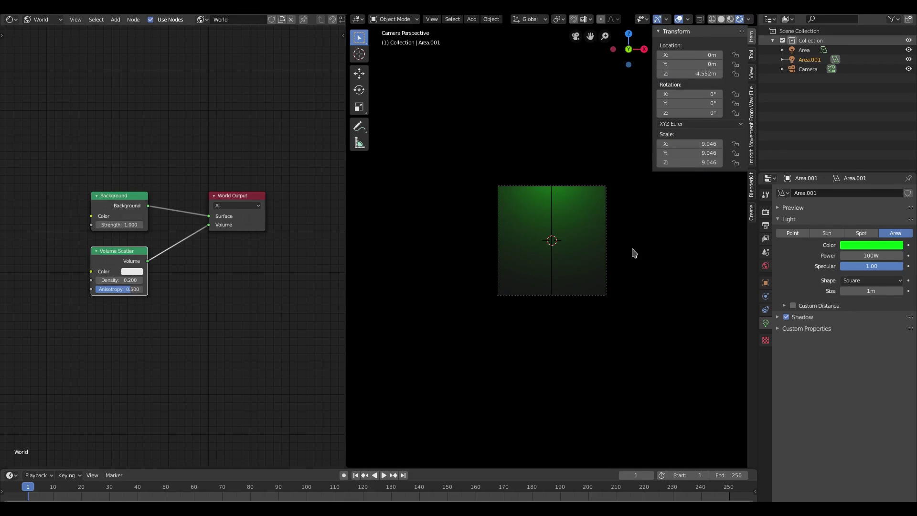
key(x)
key(n)
mouse_move(553, 314)
middle_down()
mouse_move(579, 417)
mouse_move(601, 341)
middle_up()
key(x)
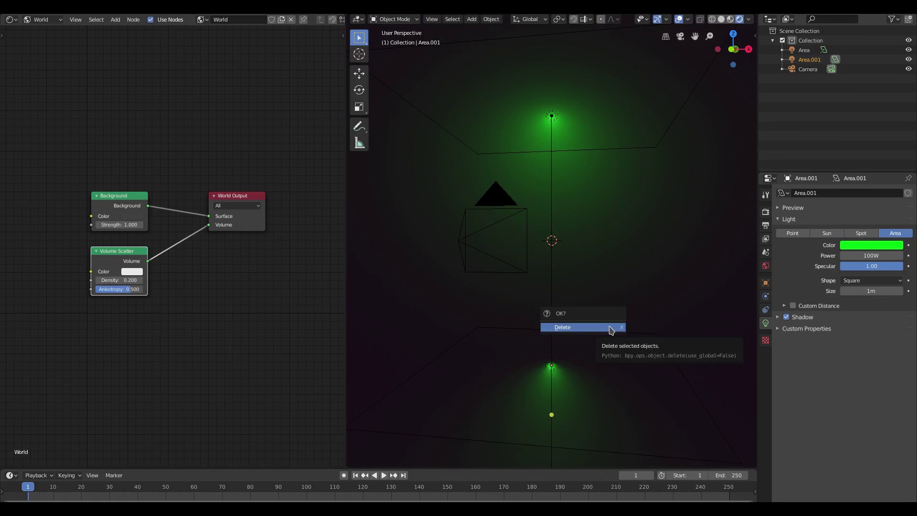
key(KP_0)
mouse_move(610, 328)
middle_down()
mouse_move(579, 337)
mouse_move(602, 314)
middle_up()
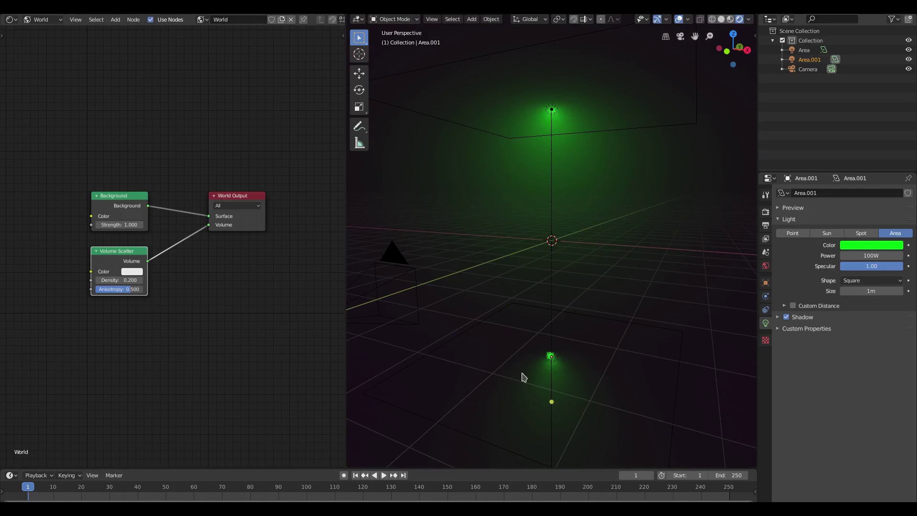
- Rotate the lower light copy 90° around X and look through the camera
click(550, 362)
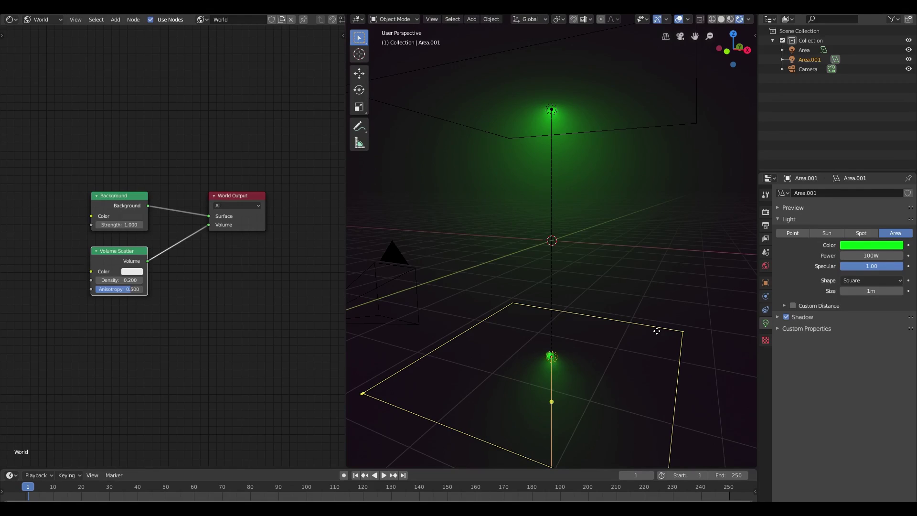
text(rx90)
key(Return)
key(ctrl+KP_0)
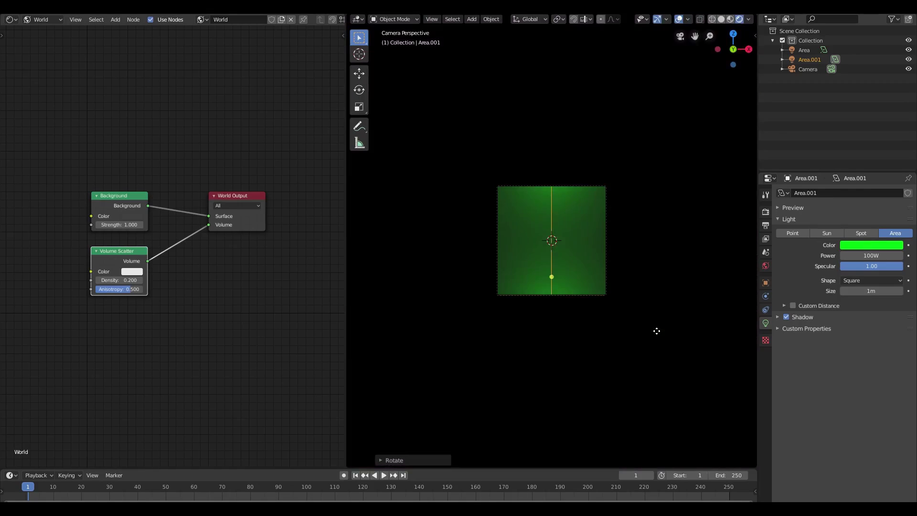
- Tint the lower area light purple using its colour wheel
scroll(640, 299, up, 4)
scroll(597, 215, up, 1)
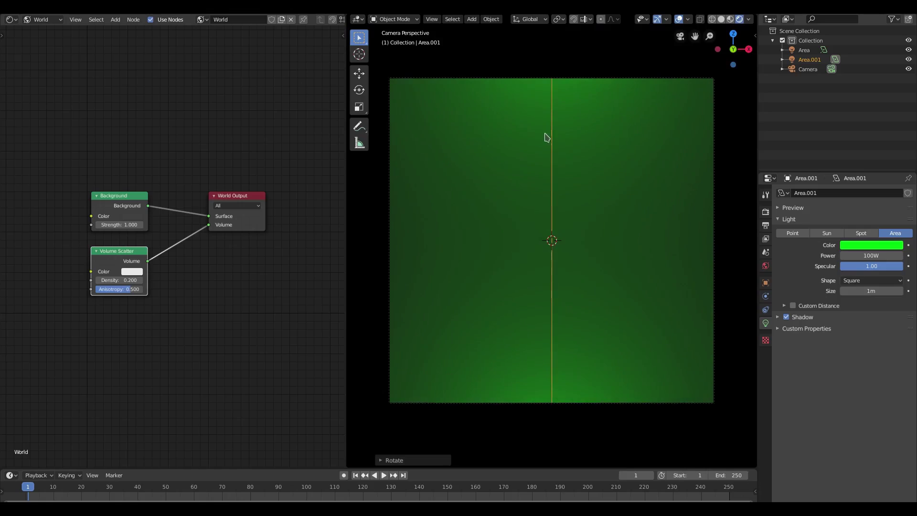
click(872, 245)
drag(855, 211, 836, 212)
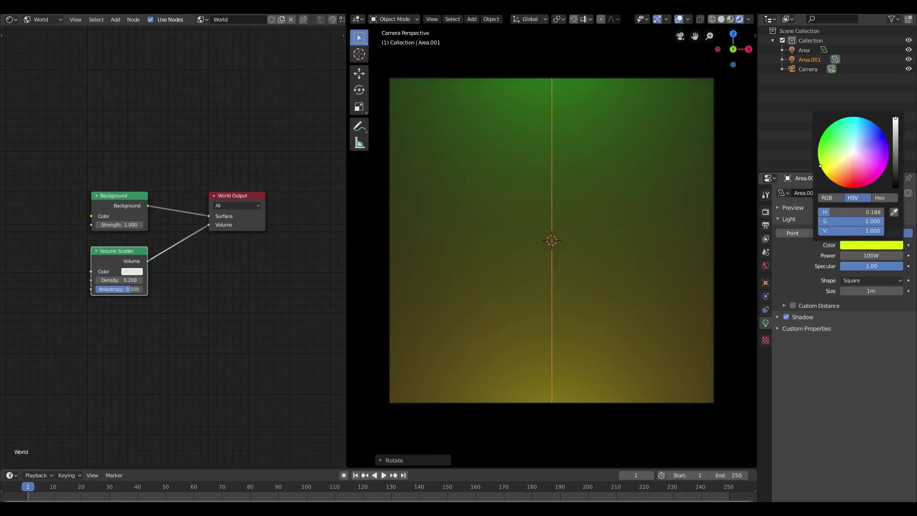
mouse_move(829, 165)
mouse_down()
mouse_move(848, 129)
mouse_move(831, 152)
mouse_up()
drag(896, 186, 896, 155)
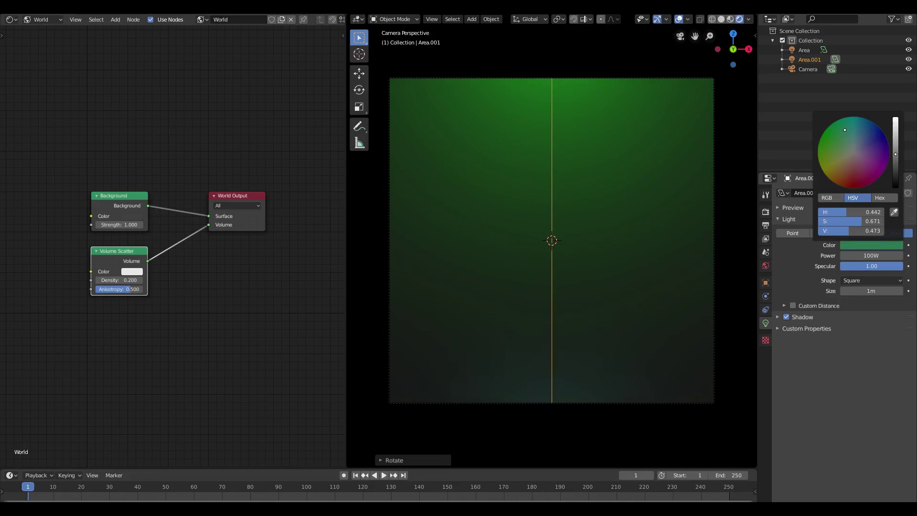
mouse_move(845, 130)
mouse_down()
mouse_move(818, 153)
mouse_move(890, 154)
mouse_move(896, 131)
mouse_move(882, 153)
mouse_up()
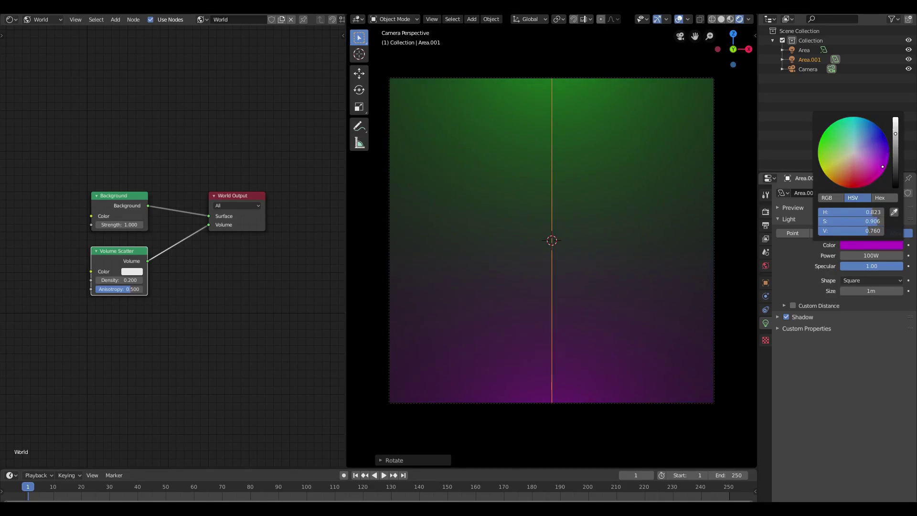
- Keep the lower light's power at 100 W and orbit out of the camera view
scroll(582, 287, down, 3)
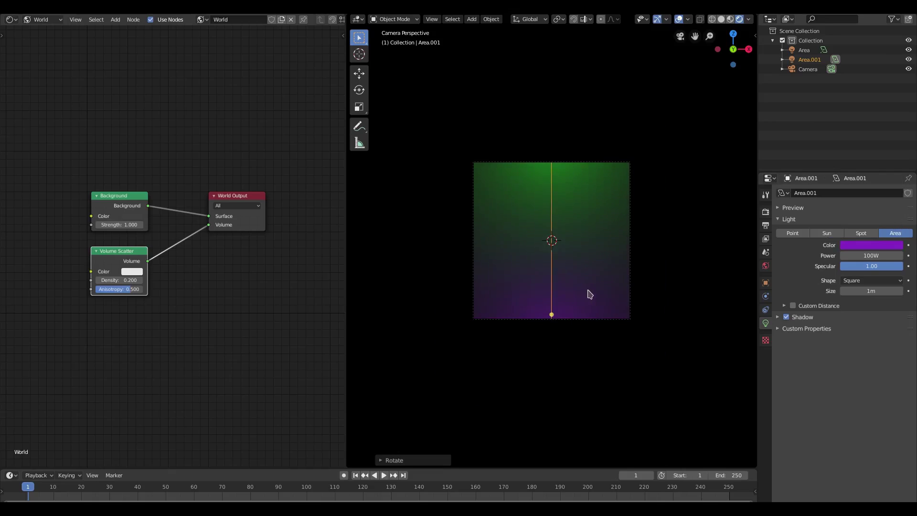
scroll(587, 293, up, 1)
click(873, 259)
key(Return)
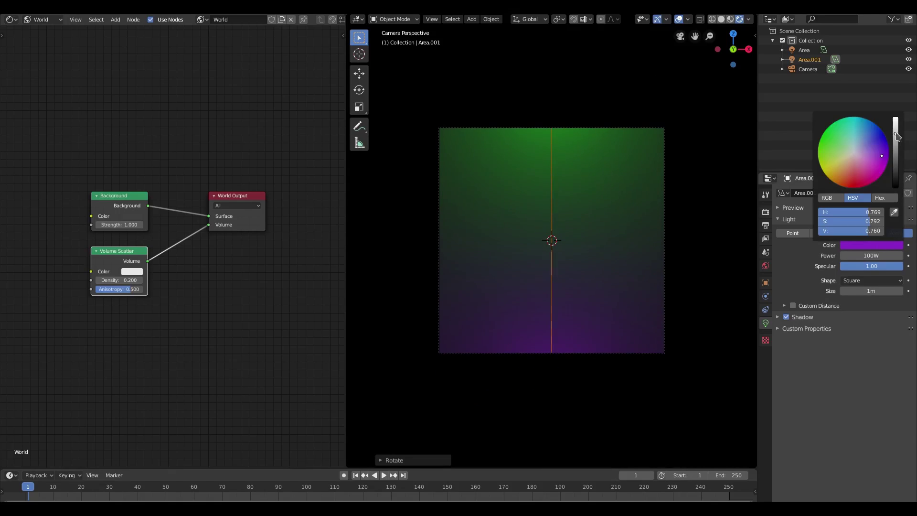
scroll(577, 289, down, 2)
scroll(584, 272, down, 2)
scroll(583, 272, up, 3)
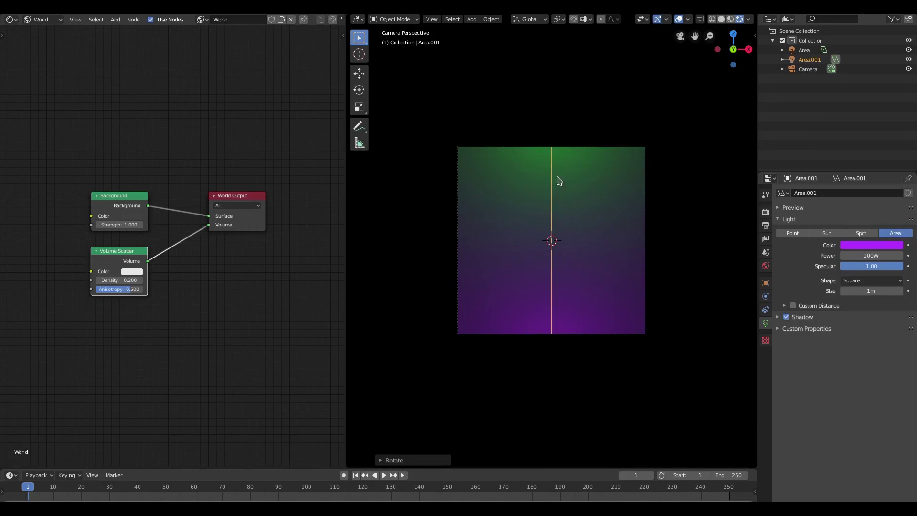
middle_drag(559, 178, 553, 180)
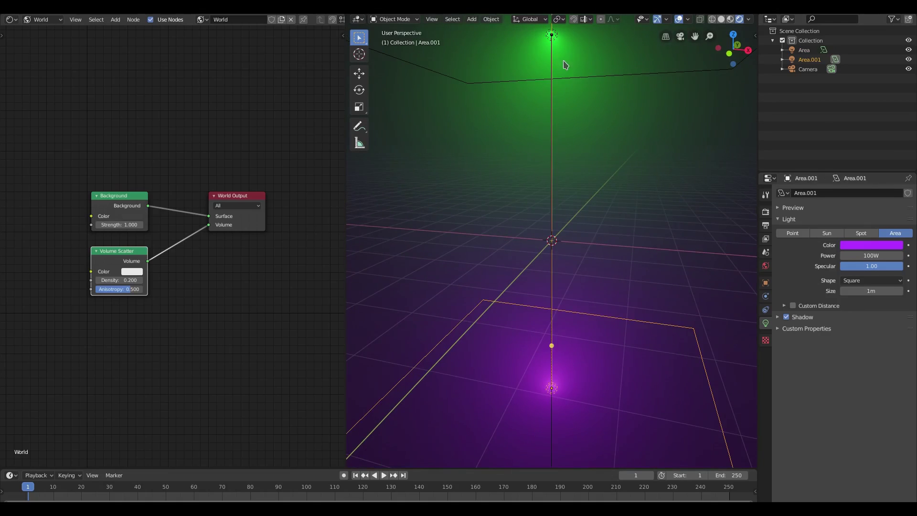
- Compare the green and purple lights, switching between them and the camera view
click(557, 38)
click(867, 247)
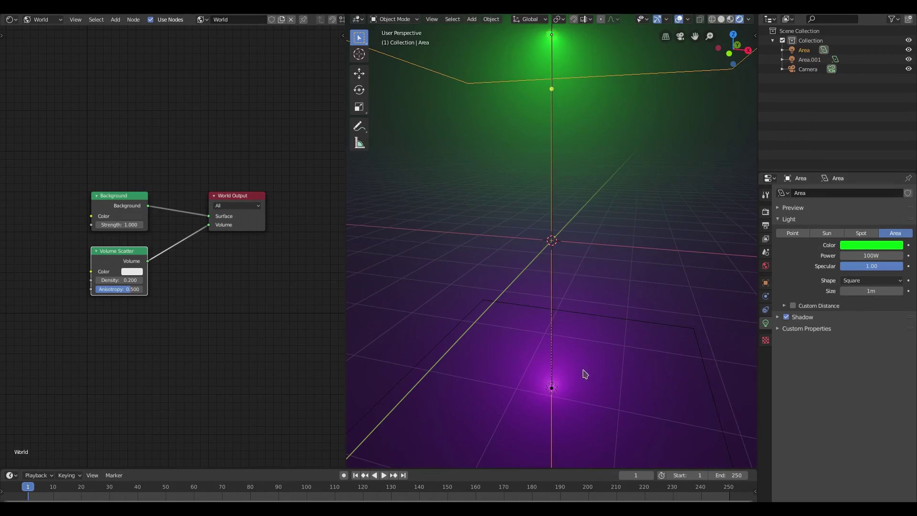
click(569, 385)
key(KP_0)
middle_drag(590, 327, 561, 110)
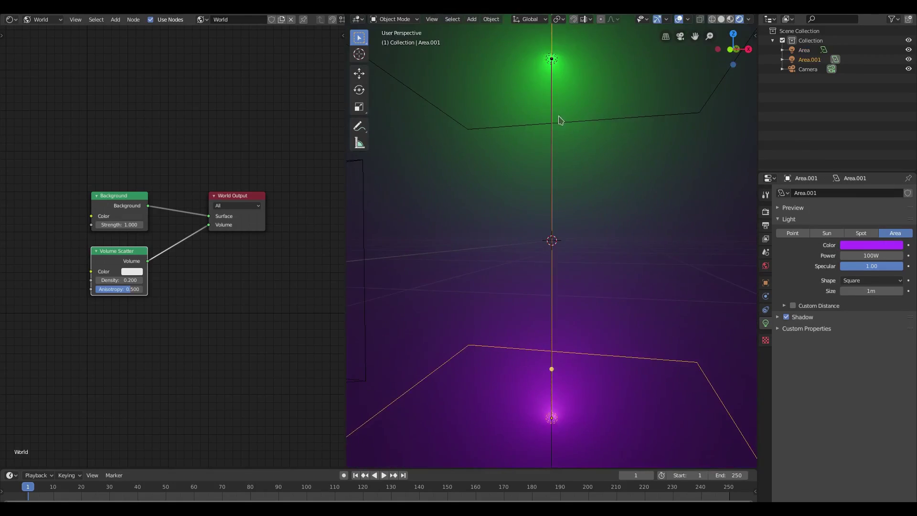
click(552, 61)
key(KP_0)
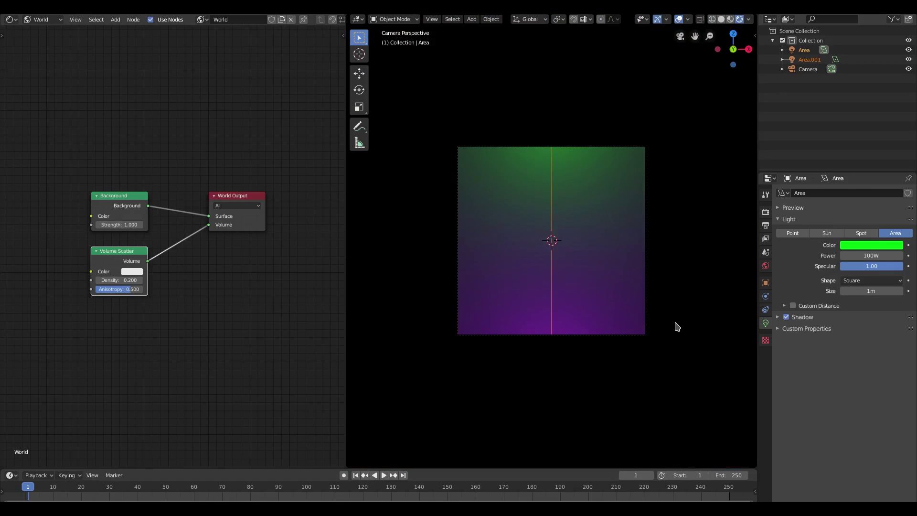
- Tilt and enlarge the upper green light, then undo the tilt
key(r)
click(618, 261)
key(s)
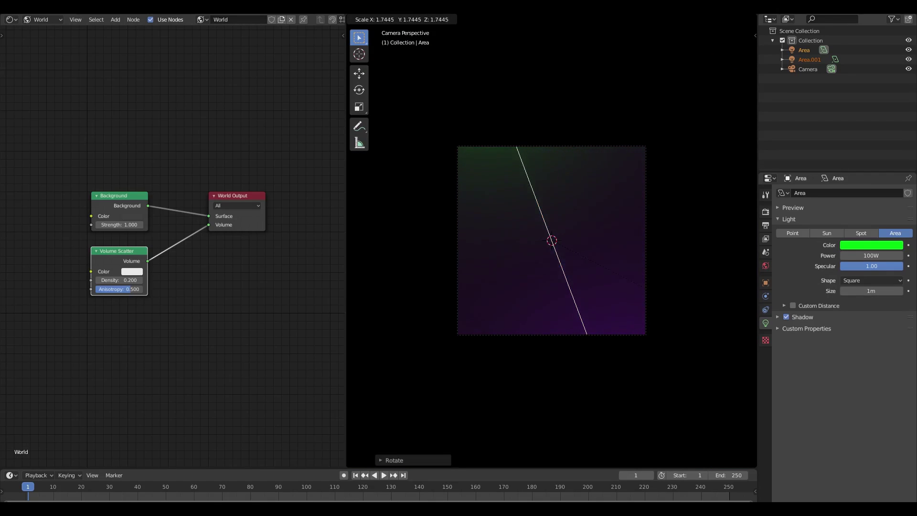
click(624, 218)
key(ctrl+z)
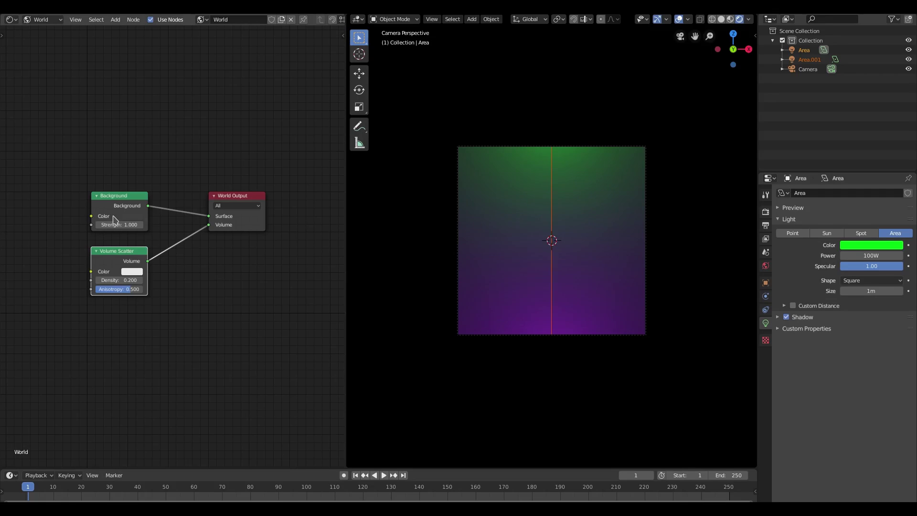
- Set the World background colour to black and tint the Volume Scatter pale yellow-green
click(136, 218)
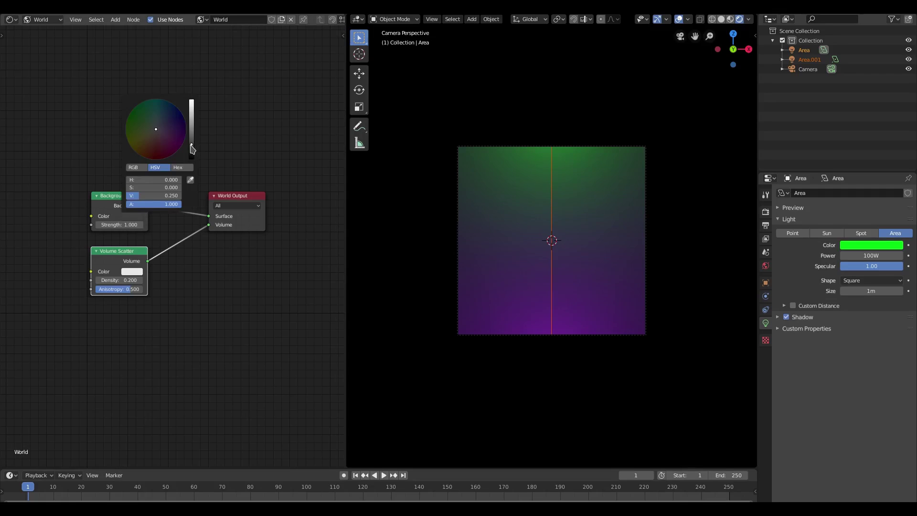
mouse_move(192, 149)
mouse_down()
mouse_move(191, 158)
mouse_move(192, 103)
mouse_move(192, 158)
mouse_up()
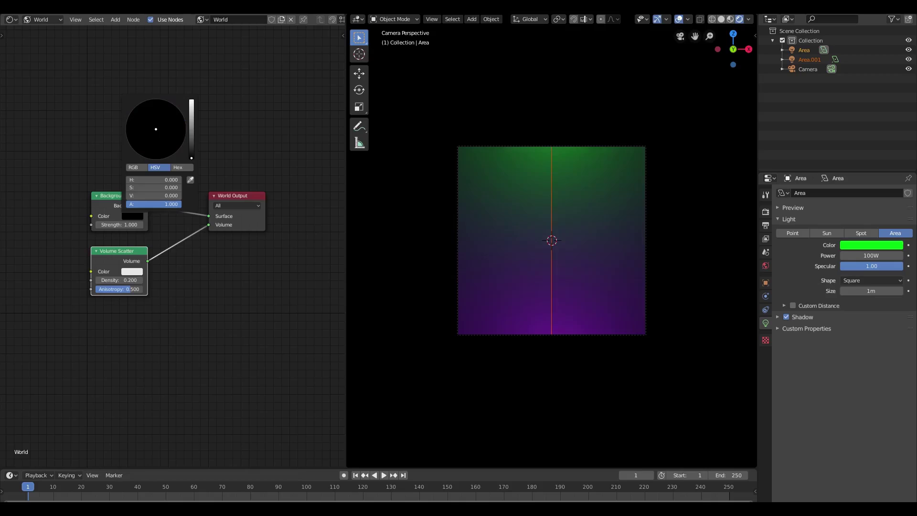
click(135, 273)
scroll(187, 175, down, 3)
scroll(186, 175, down, 3)
scroll(184, 175, up, 8)
mouse_move(166, 175)
mouse_down()
mouse_move(144, 195)
mouse_move(165, 175)
mouse_move(143, 183)
mouse_up()
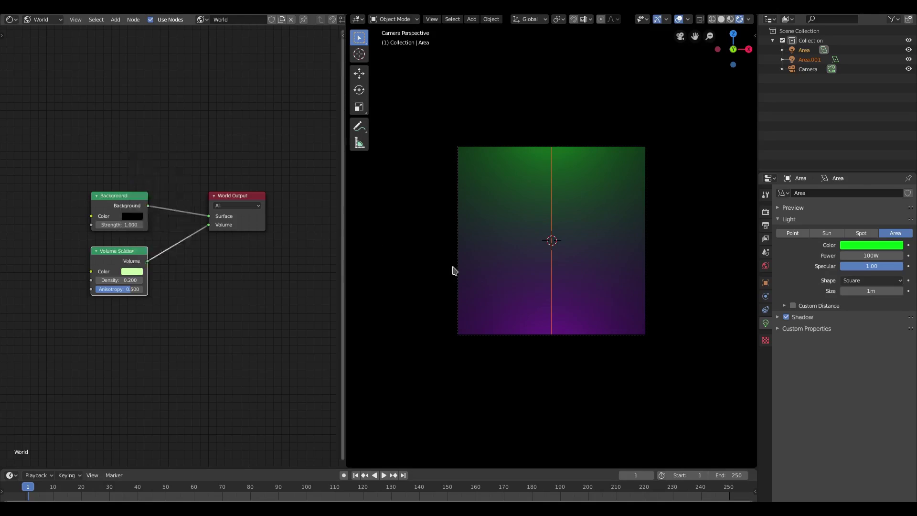
scroll(578, 289, up, 4)
scroll(578, 289, down, 2)
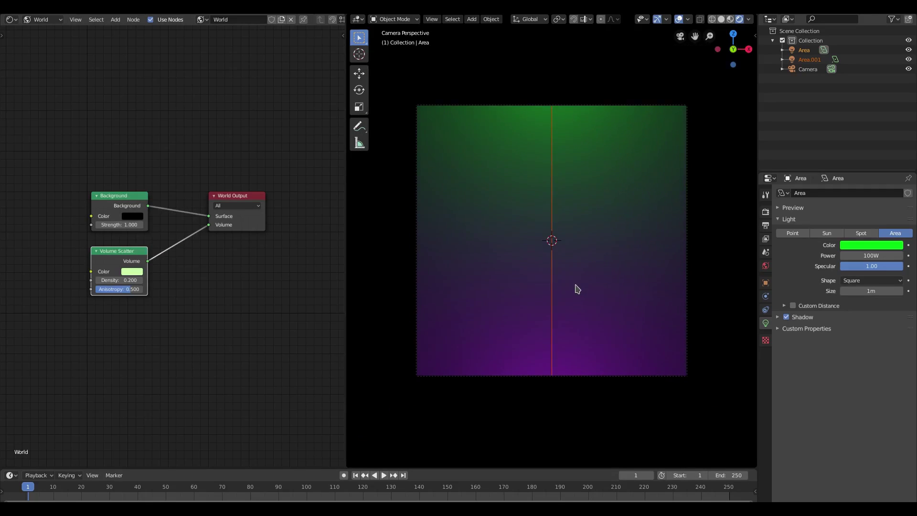
- Set Background Strength to 1 and Volume Scatter Density to 0.7 after trying 0 and 1
click(132, 221)
text(1)
key(Return)
click(125, 280)
text(0)
key(Return)
click(125, 280)
text(1)
key(Return)
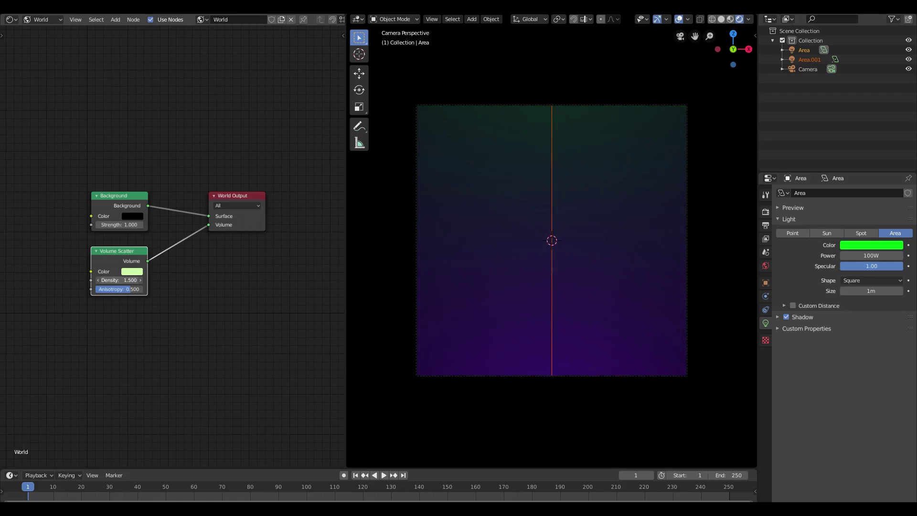
click(125, 280)
text(0.7)
key(Tab)
- Adjust the Volume Scatter Anisotropy down to 0.45
text(1)
key(Return)
mouse_move(119, 289)
mouse_down()
mouse_move(110, 289)
mouse_move(132, 289)
mouse_move(103, 289)
mouse_up()
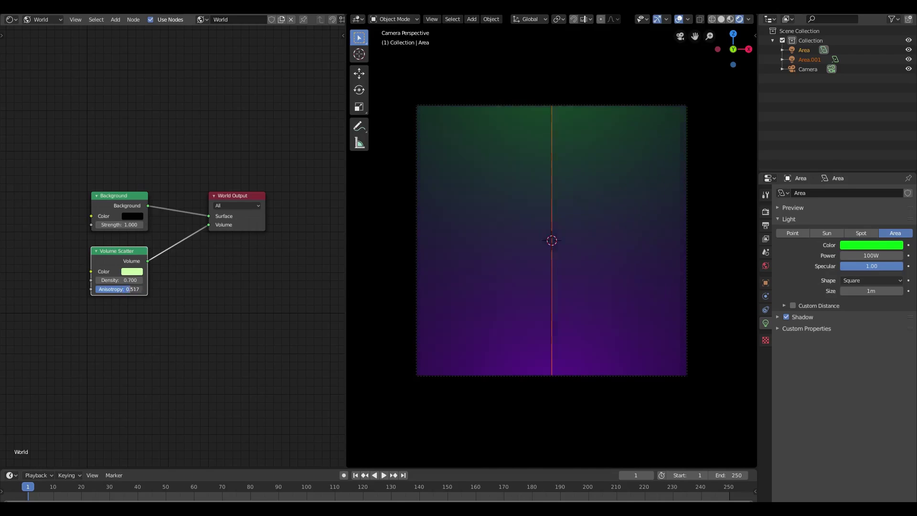
drag(126, 289, 124, 289)
click(131, 289)
text(0.4)
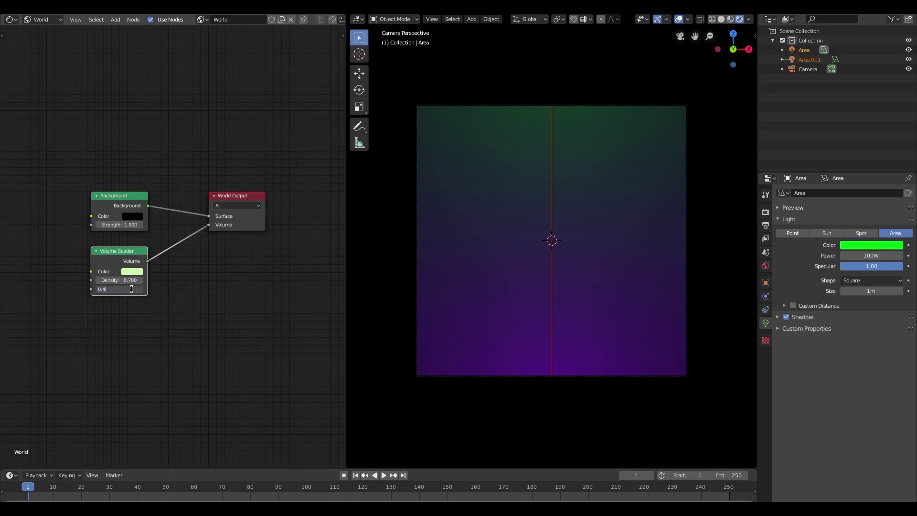
text(5)
key(Return)
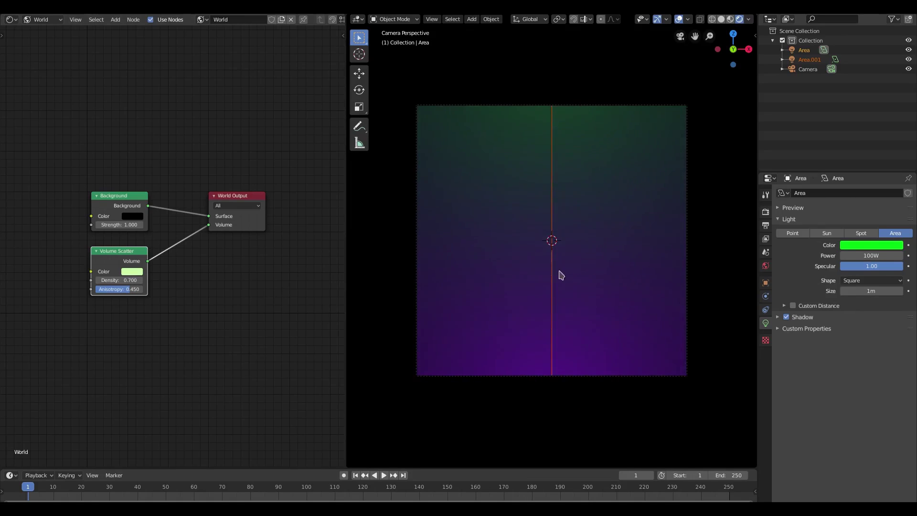
- Tint the world background a dark green in World properties
click(765, 265)
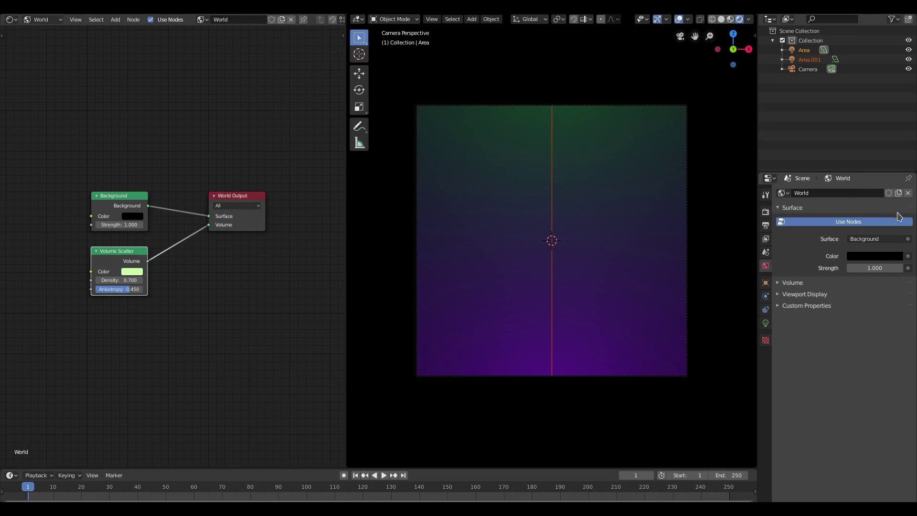
click(888, 257)
click(896, 170)
mouse_move(896, 170)
mouse_down()
mouse_move(896, 158)
mouse_move(833, 128)
mouse_move(823, 171)
mouse_up()
drag(841, 213, 866, 214)
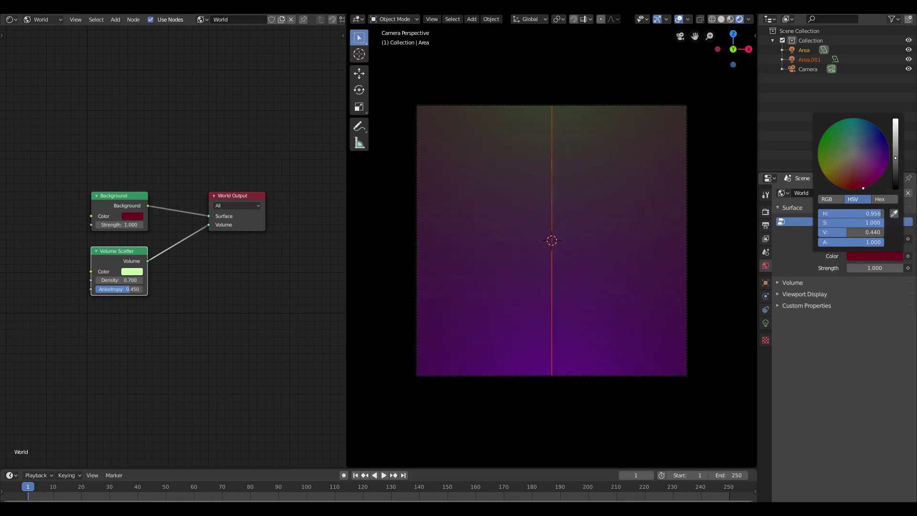
mouse_move(889, 148)
mouse_down()
mouse_move(880, 137)
mouse_move(896, 174)
mouse_move(863, 178)
mouse_up()
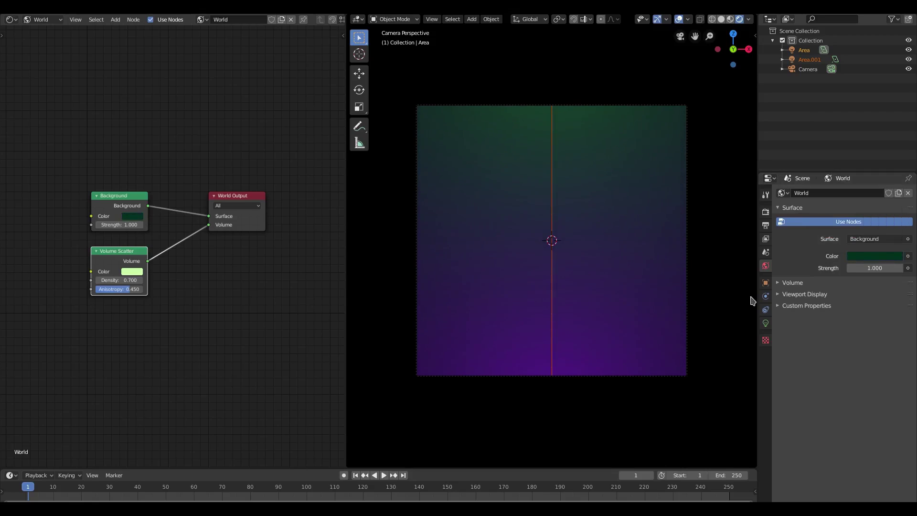
- Expand the world Volume panel and close the node editor to widen the 3D view
click(790, 283)
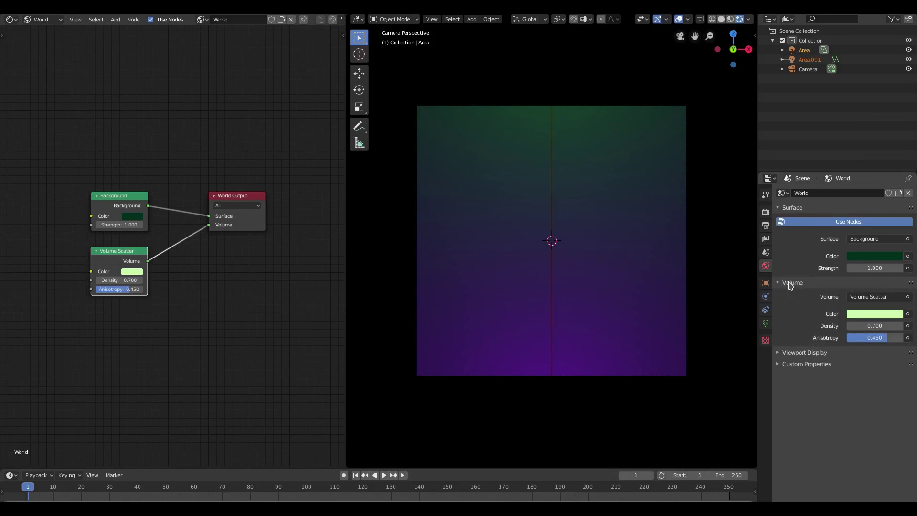
click(793, 283)
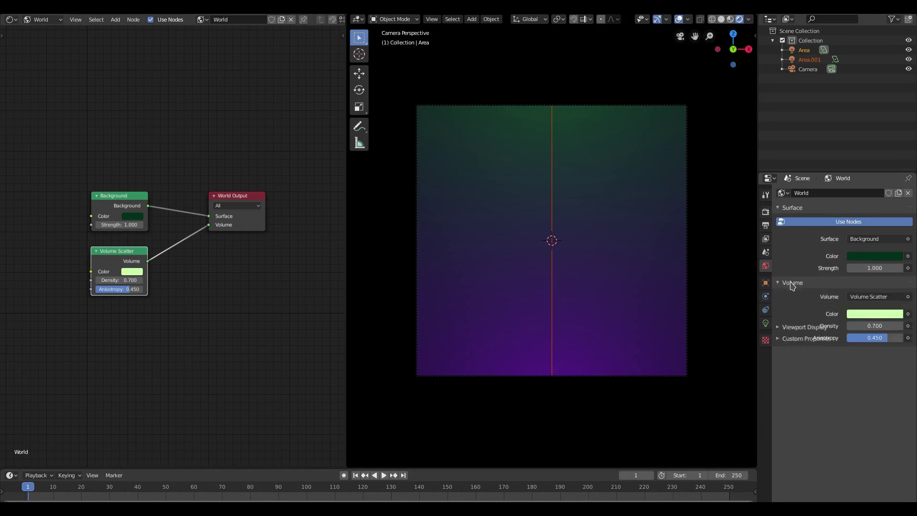
double_click(808, 283)
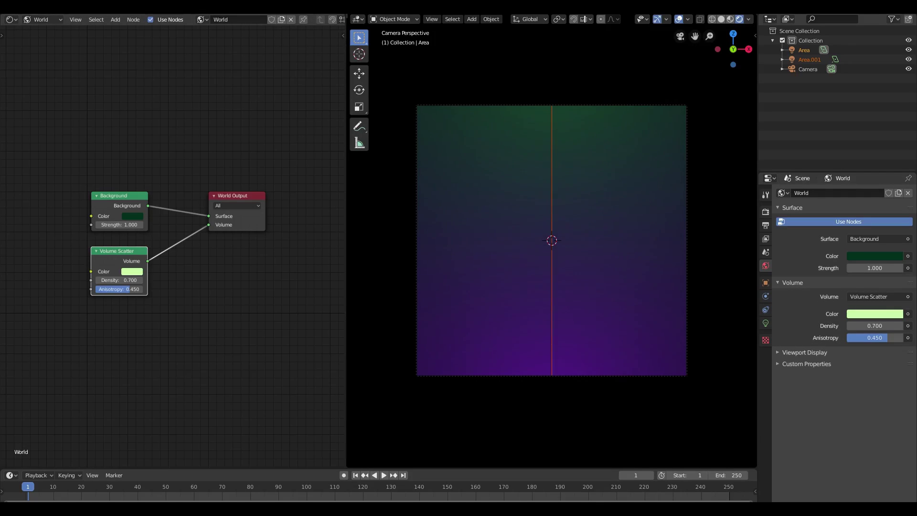
drag(358, 17, 289, 39)
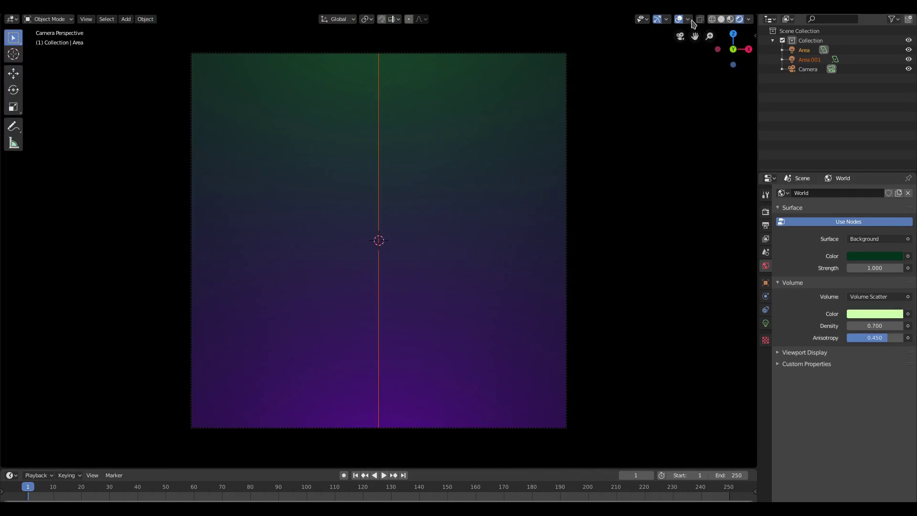
- Hide overlays, return to camera view, and shift the Eevee bloom colour toward light pink
click(679, 20)
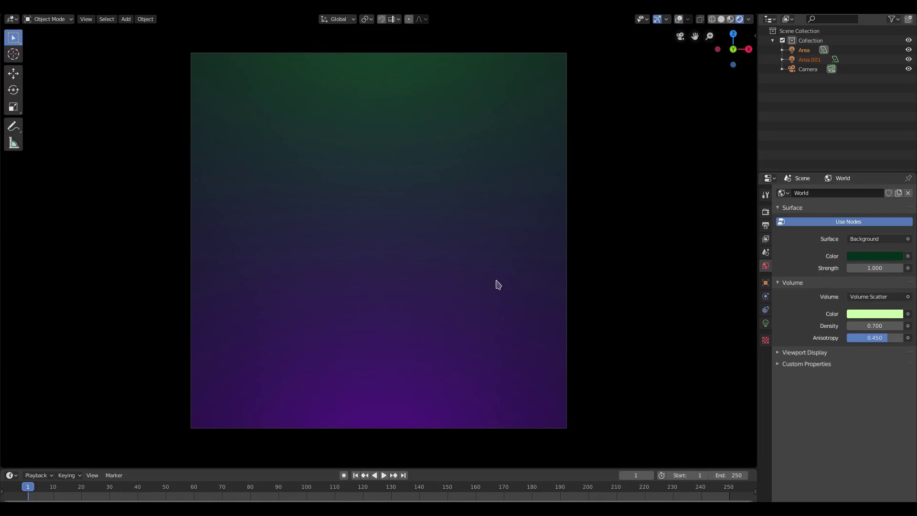
mouse_move(551, 282)
middle_down()
mouse_move(491, 362)
mouse_move(384, 410)
middle_up()
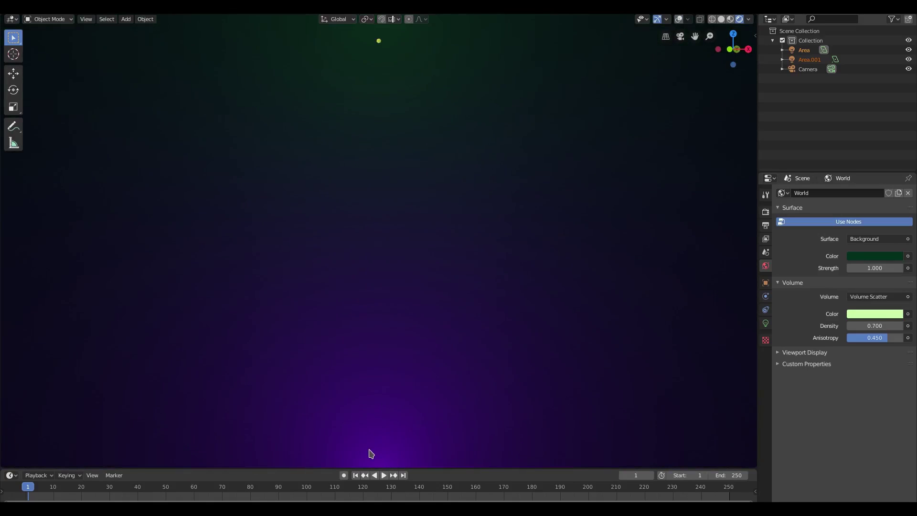
key(KP_0)
click(766, 212)
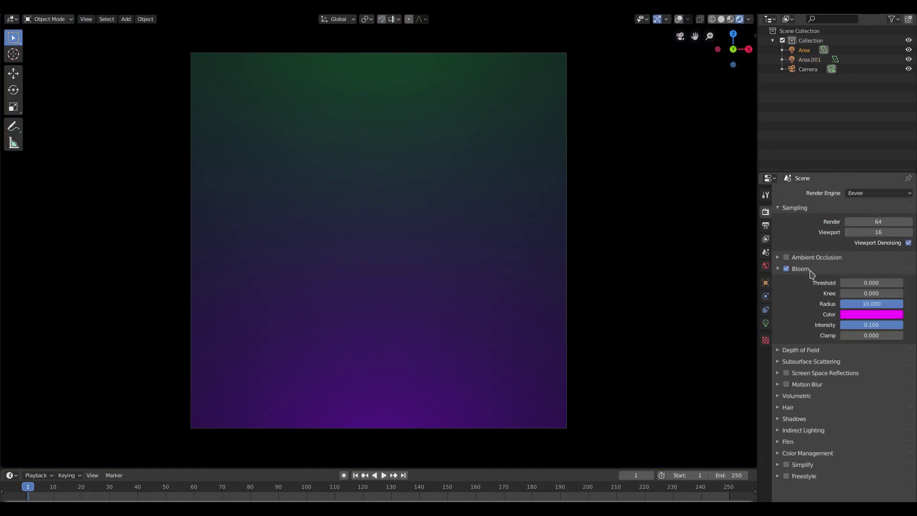
click(871, 314)
mouse_move(853, 214)
mouse_down()
mouse_move(864, 230)
mouse_move(855, 243)
mouse_move(861, 211)
mouse_move(842, 251)
mouse_move(877, 240)
mouse_up()
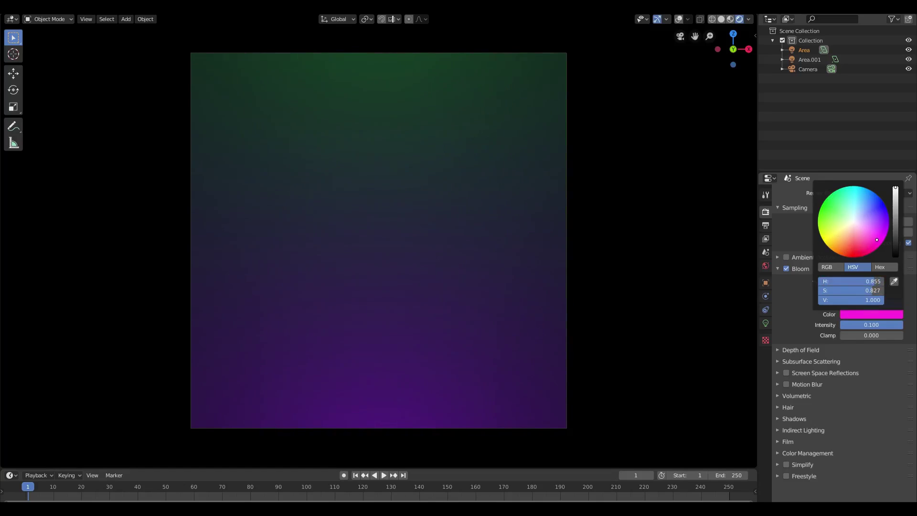
- Collapse Bloom, add a UV sphere and move it above the centre
click(778, 269)
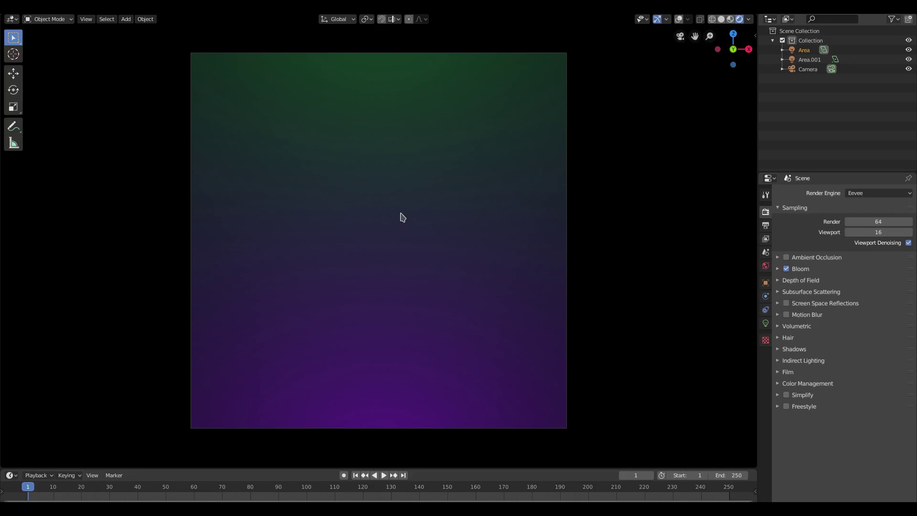
key(shift+a)
mouse_move(374, 104)
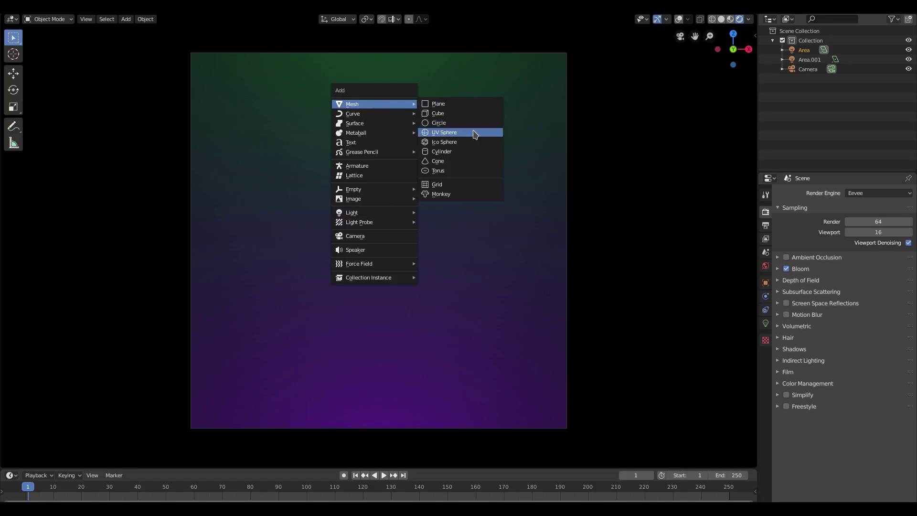
click(475, 132)
key(g)
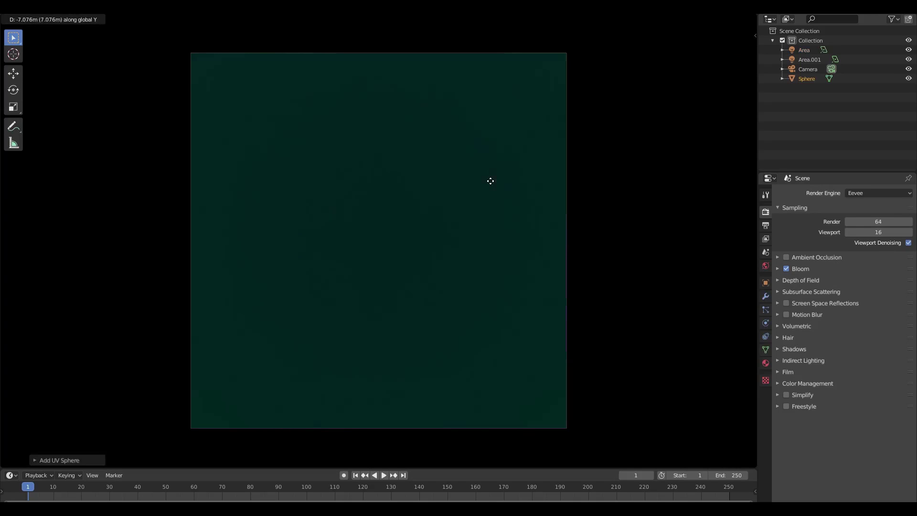
click(528, 235)
- Give the sphere the existing Material with Metallic 0.75, change its shading, and add a point light
click(766, 363)
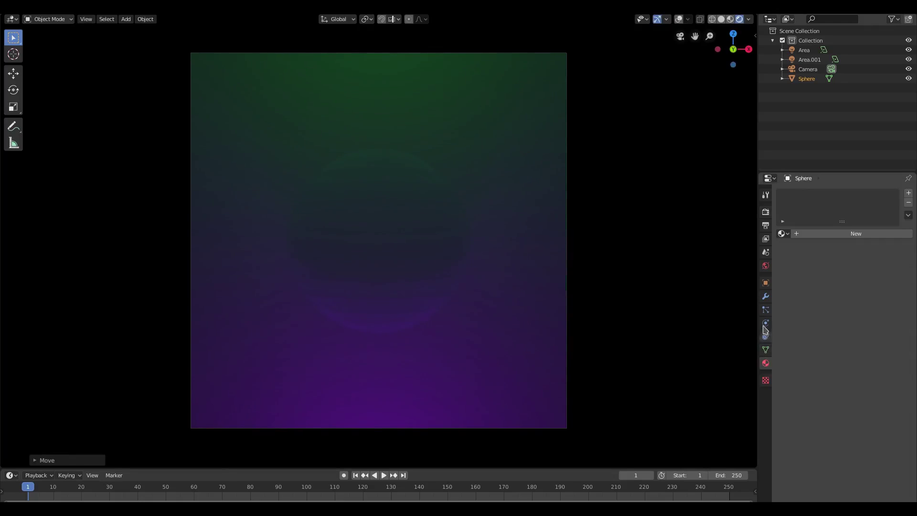
click(781, 233)
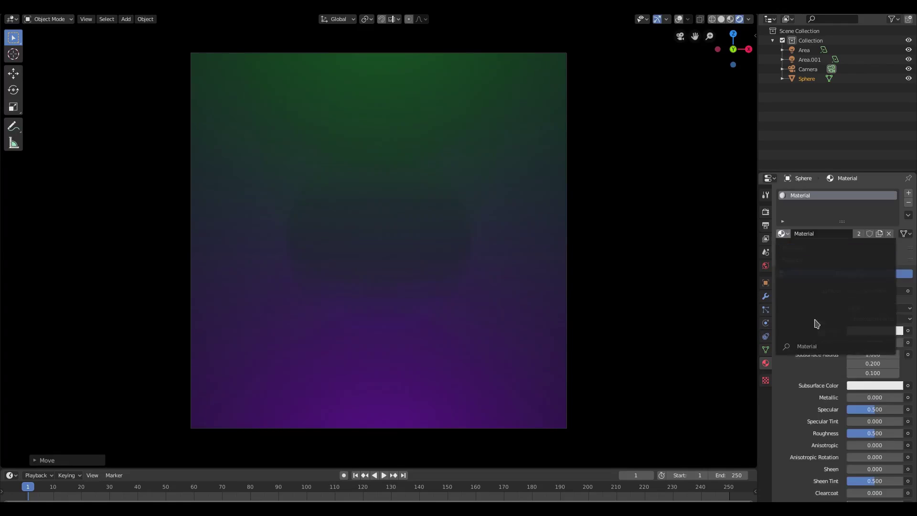
mouse_move(855, 398)
mouse_down()
mouse_move(890, 397)
mouse_move(898, 410)
mouse_move(854, 432)
mouse_up()
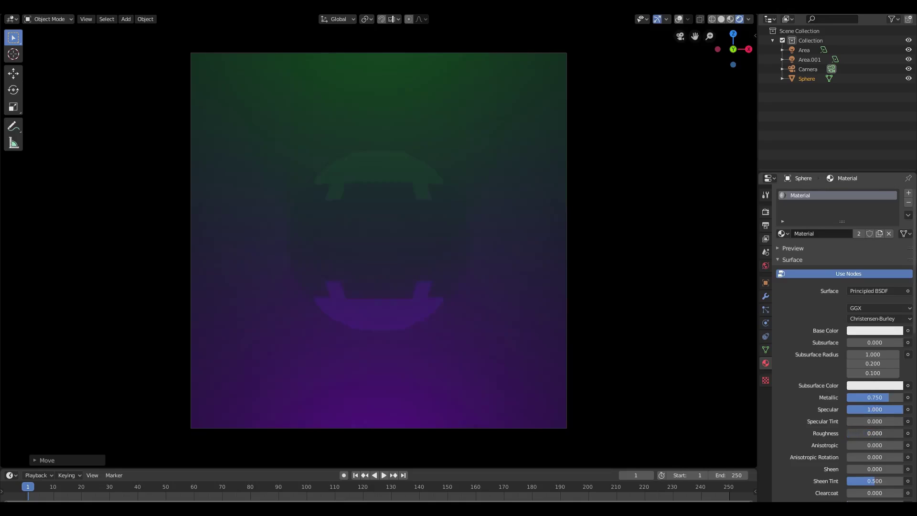
click(152, 17)
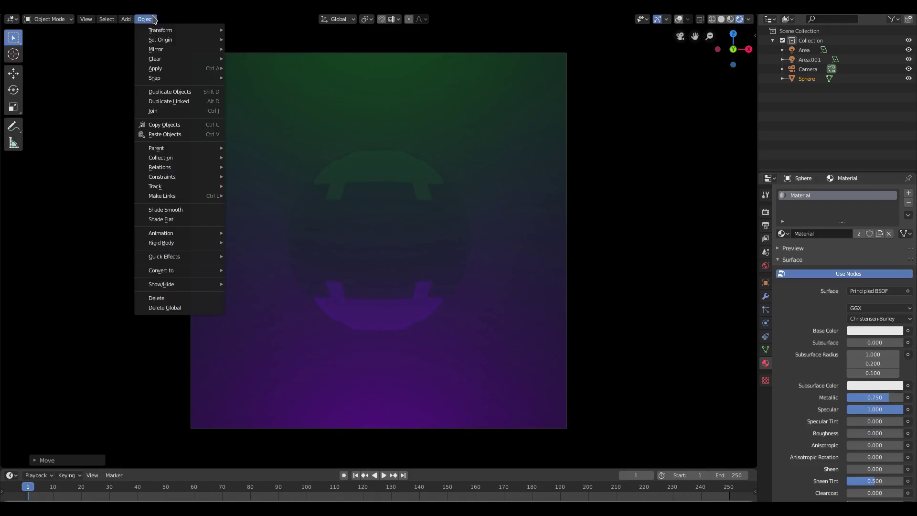
click(183, 219)
click(868, 331)
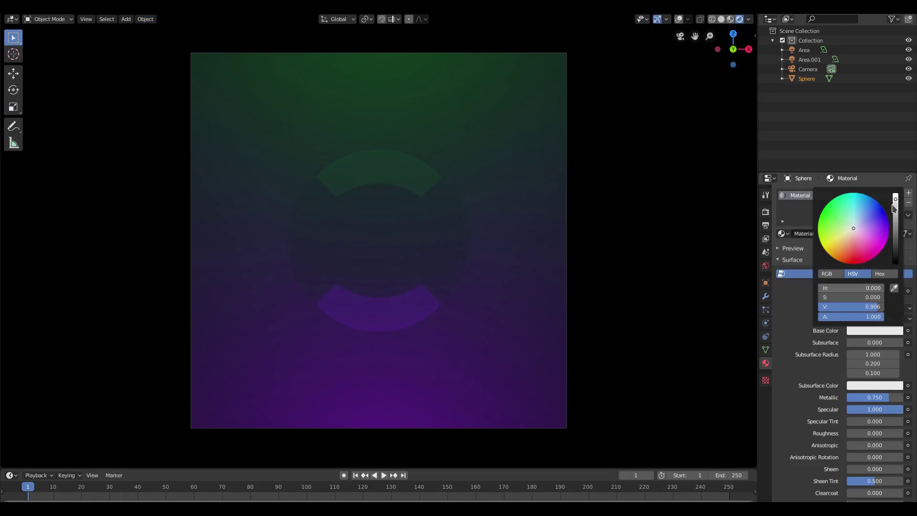
key(shift+s)
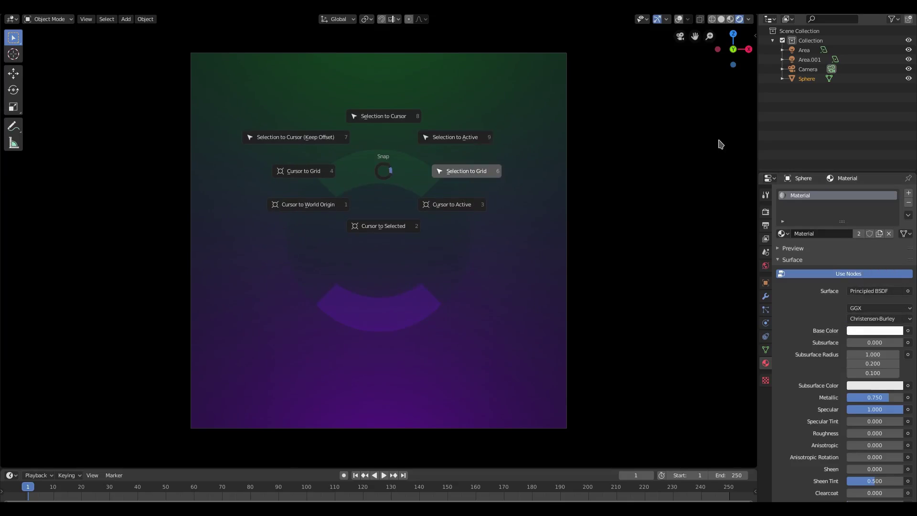
key(shift+a)
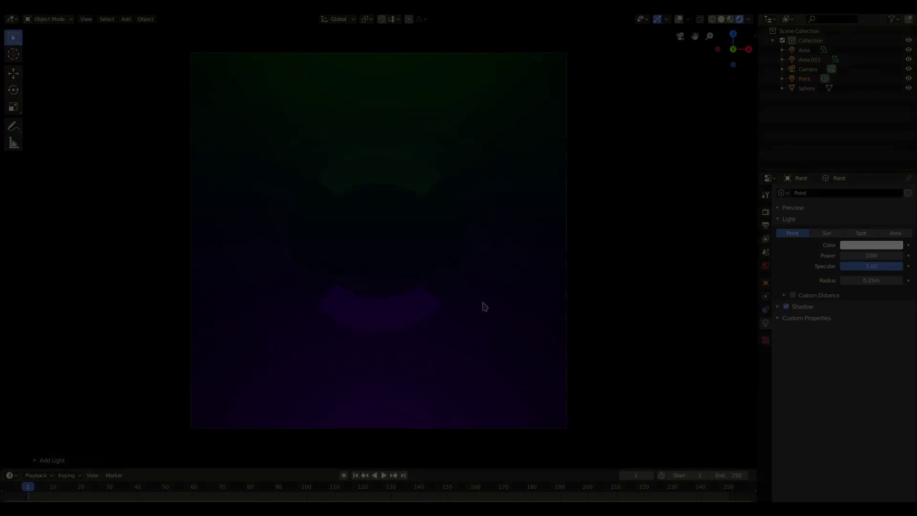